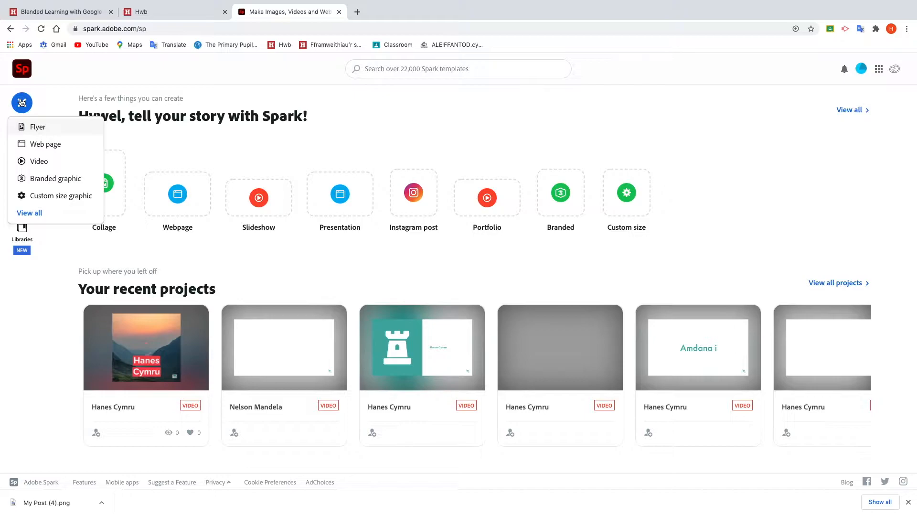
- Start a new video project and title it "Nelson Mandela"
left_click(57, 162)
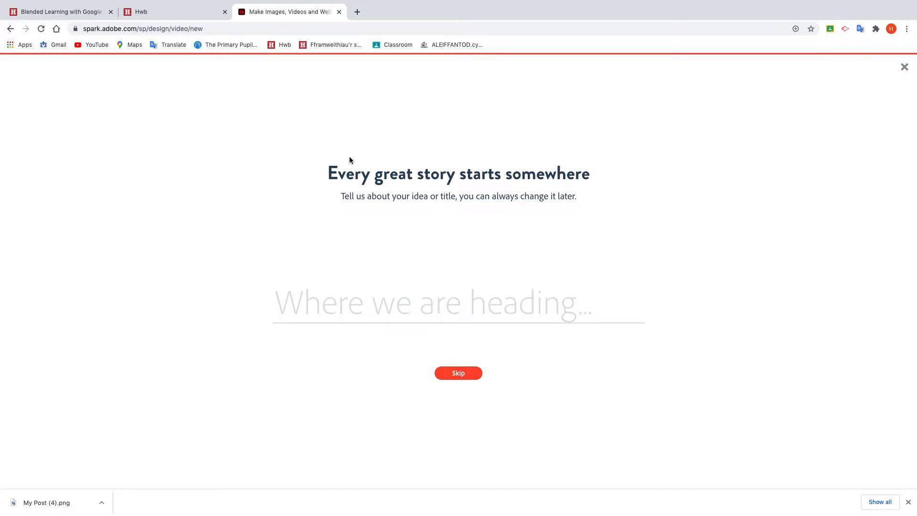
type("Nelson Maned")
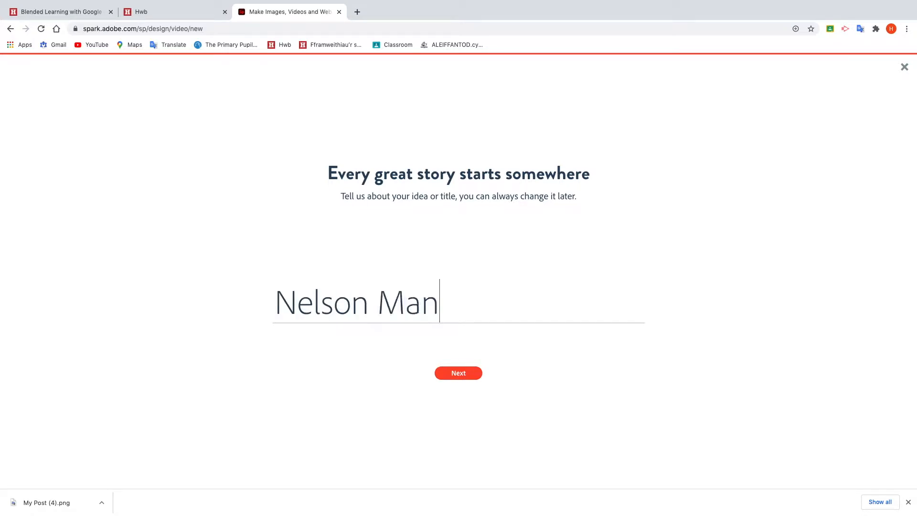
key("BackSpace")
key("BackSpace")
type("deal")
key("BackSpace")
key("BackSpace")
type("la")
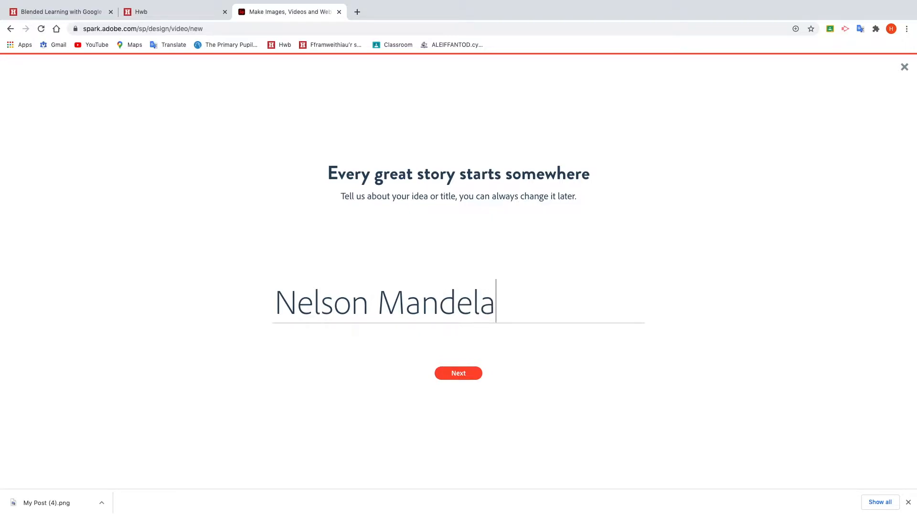
left_click(461, 375)
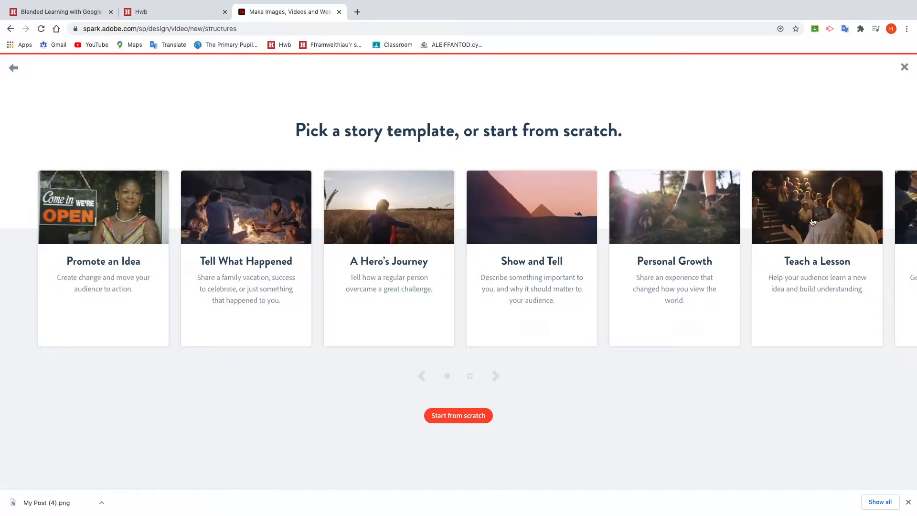
- Look through the story templates and pick "Make Up My Own" for the video
mouse_move(163, 235)
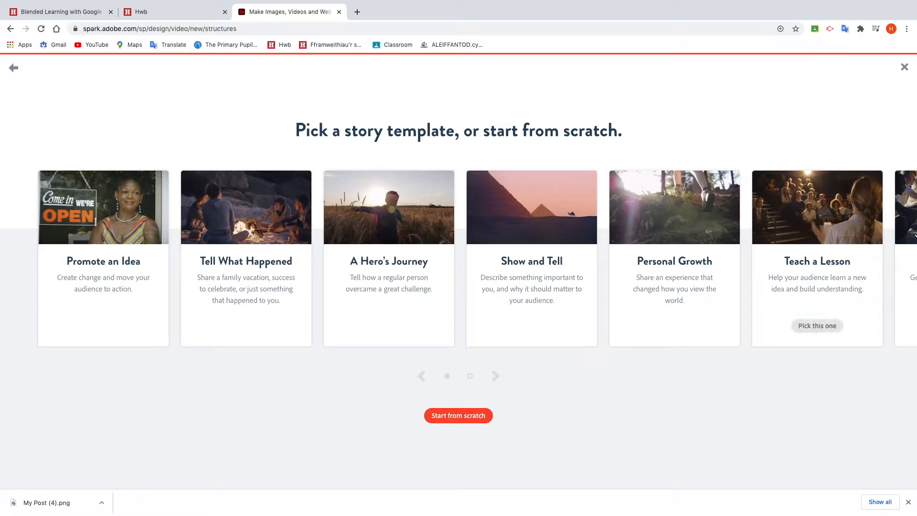
left_click(496, 376)
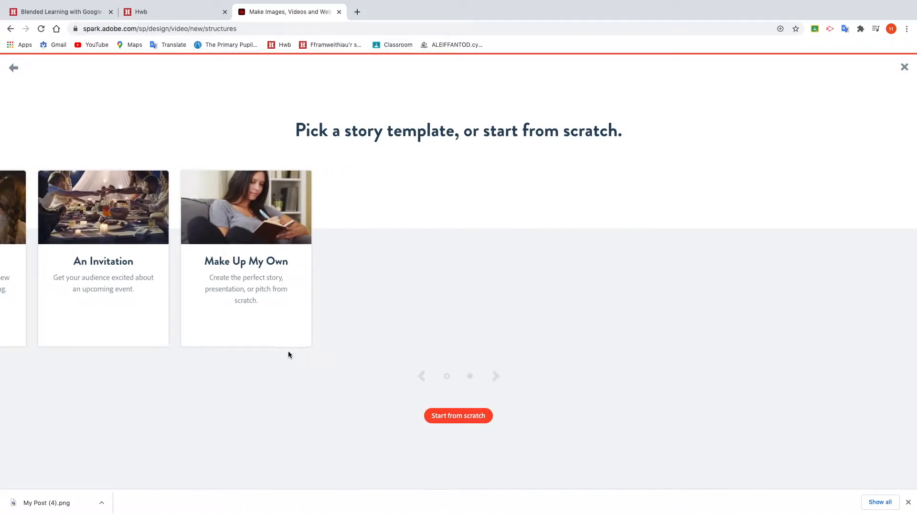
mouse_move(102, 333)
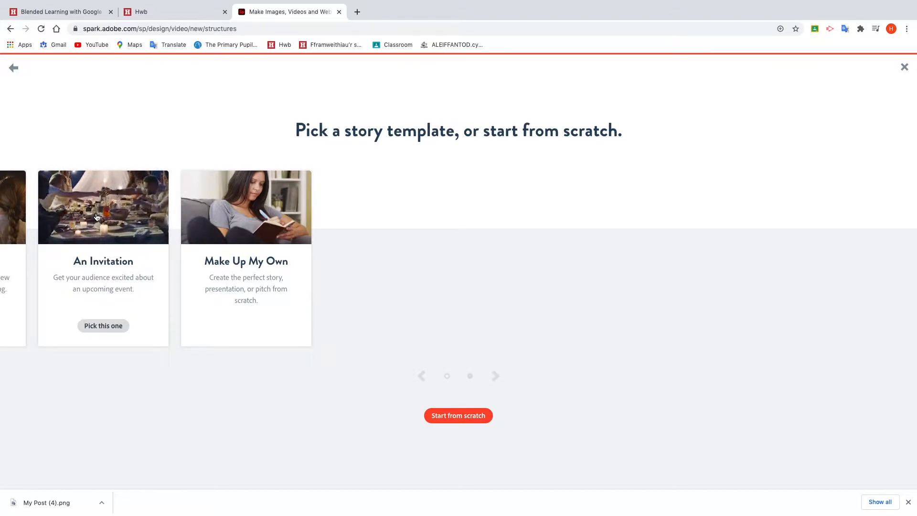
mouse_move(232, 220)
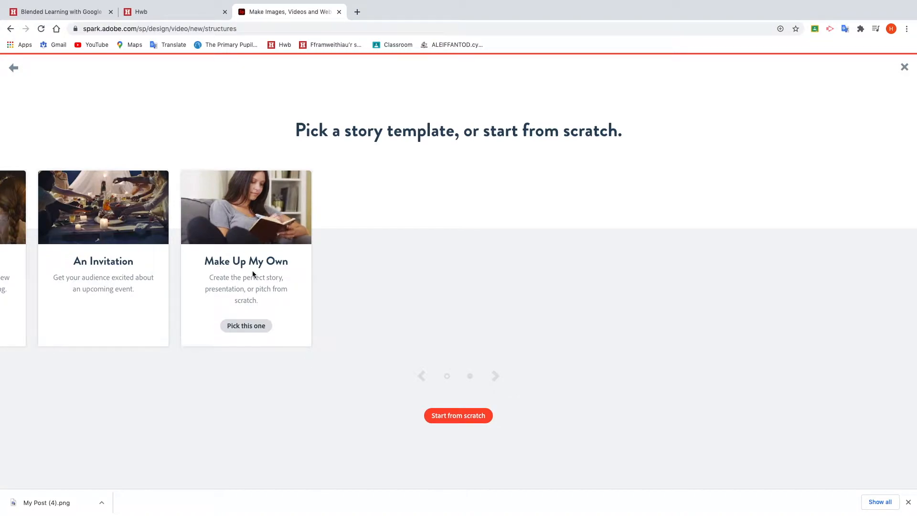
mouse_move(197, 323)
left_click(245, 324)
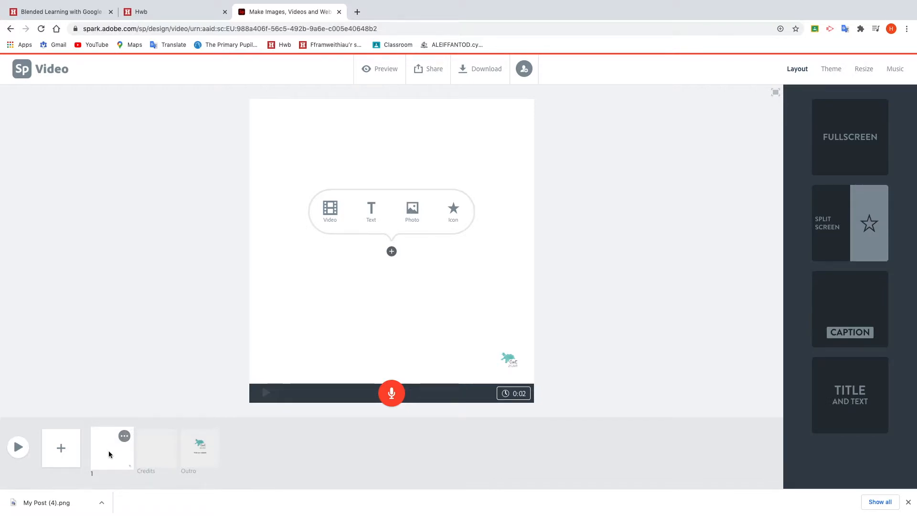
- Add four blank slides to the video's storyboard and return to slide 1
left_click(61, 448)
left_click(61, 448)
left_click(61, 448)
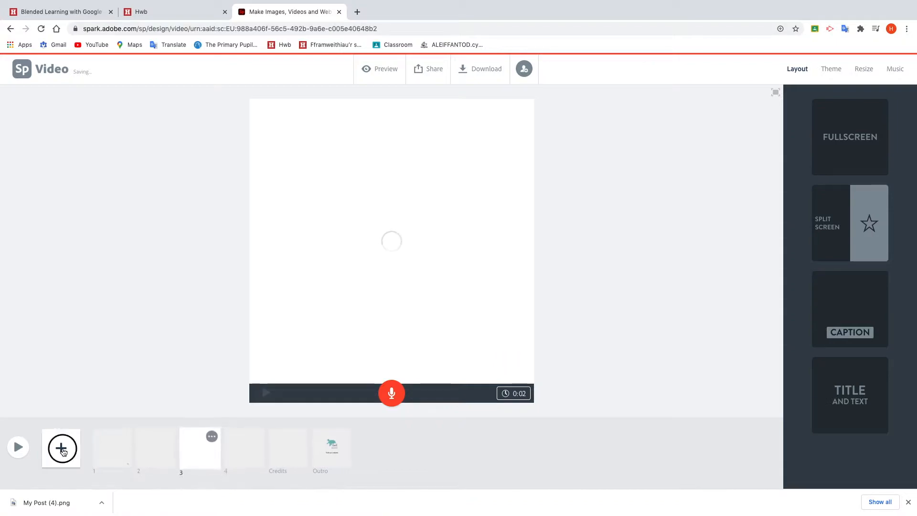
left_click(110, 451)
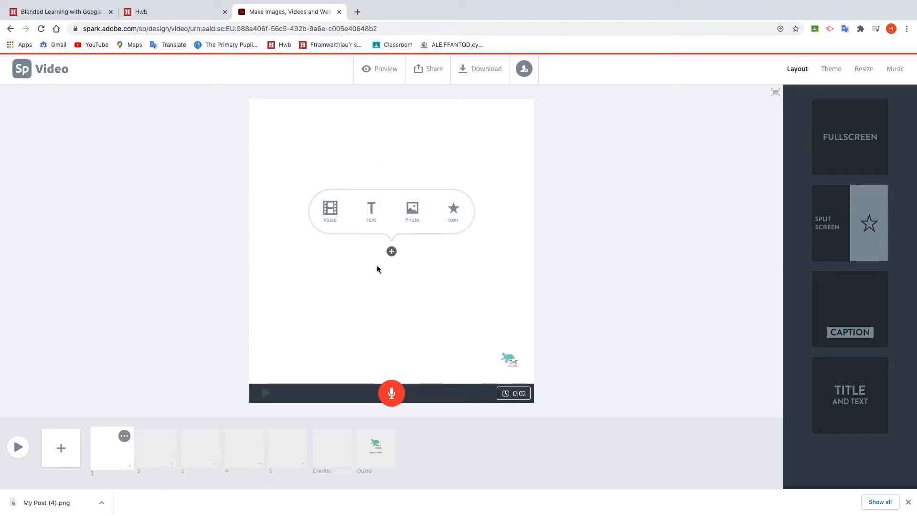
left_click(329, 212)
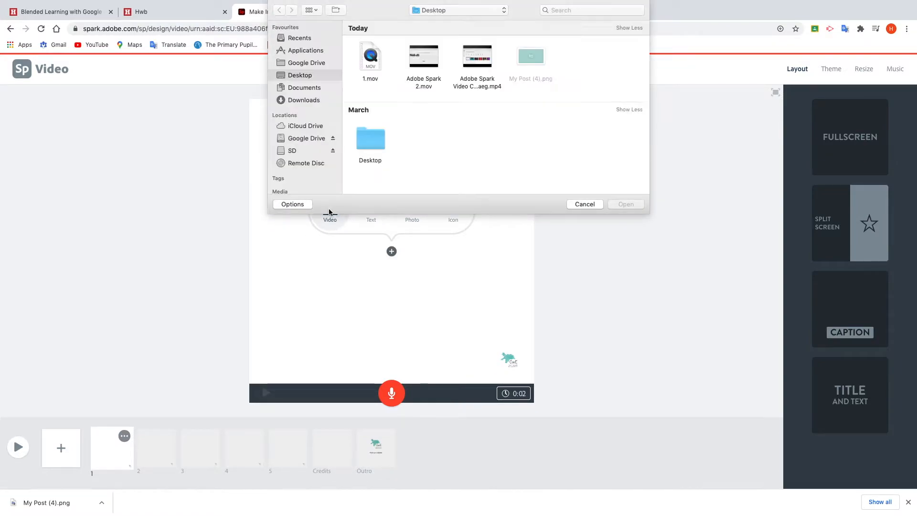
left_click(476, 58)
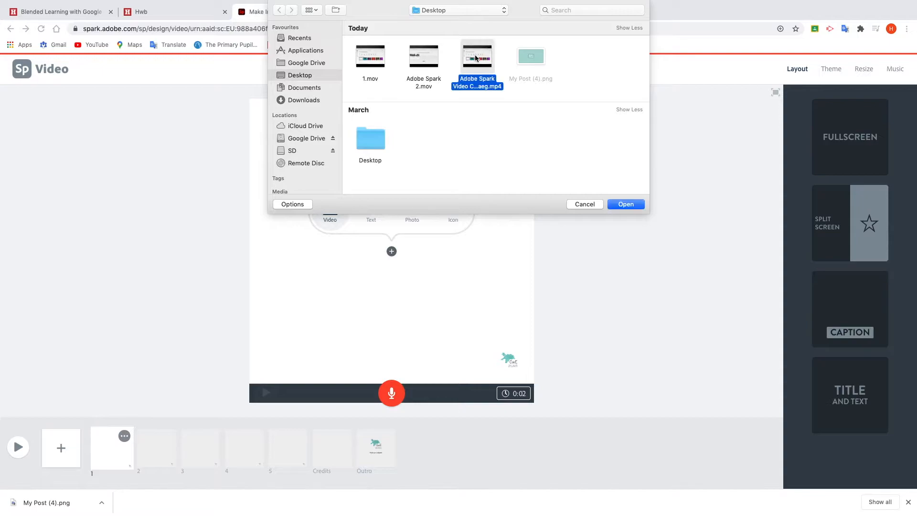
left_click(596, 204)
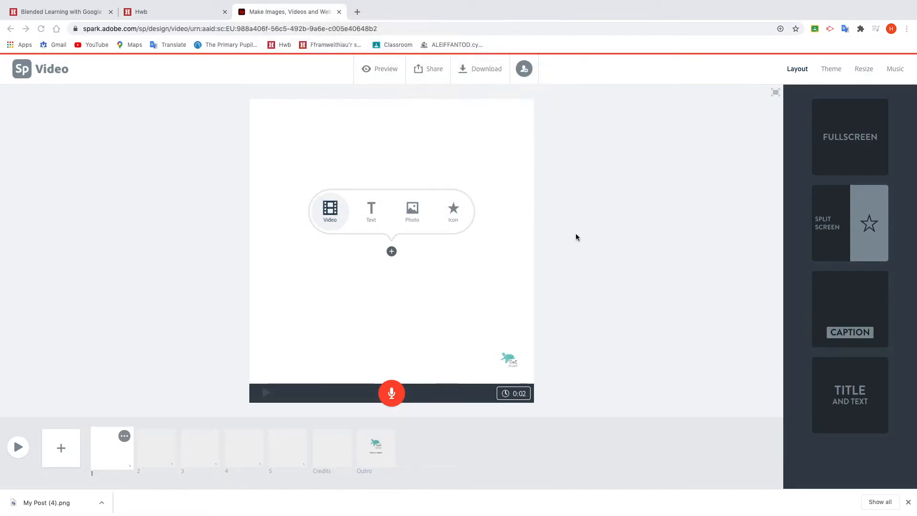
- Add the title text "Nelson Mandela" to slide 1
left_click(374, 213)
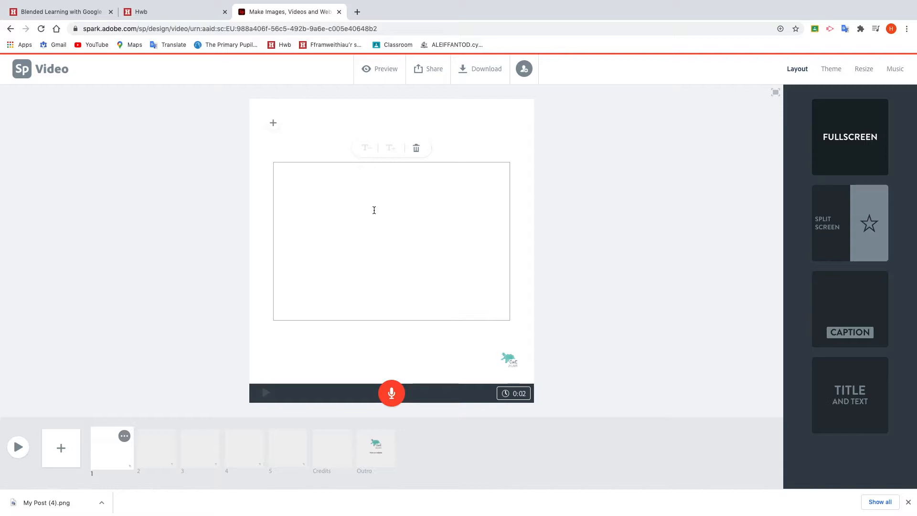
type("Nelson mandel")
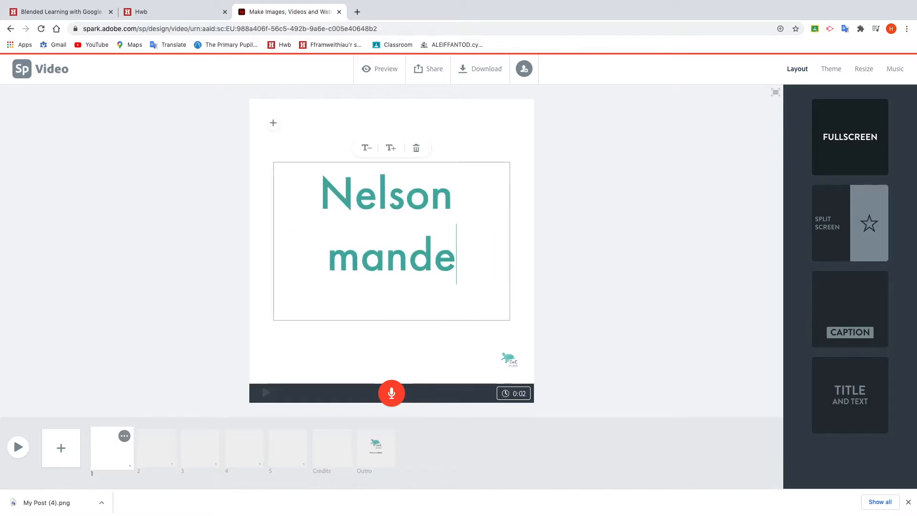
key("BackSpace")
key("BackSpace")
key("BackSpace")
key("BackSpace")
key("BackSpace")
key("BackSpace")
type("Ma")
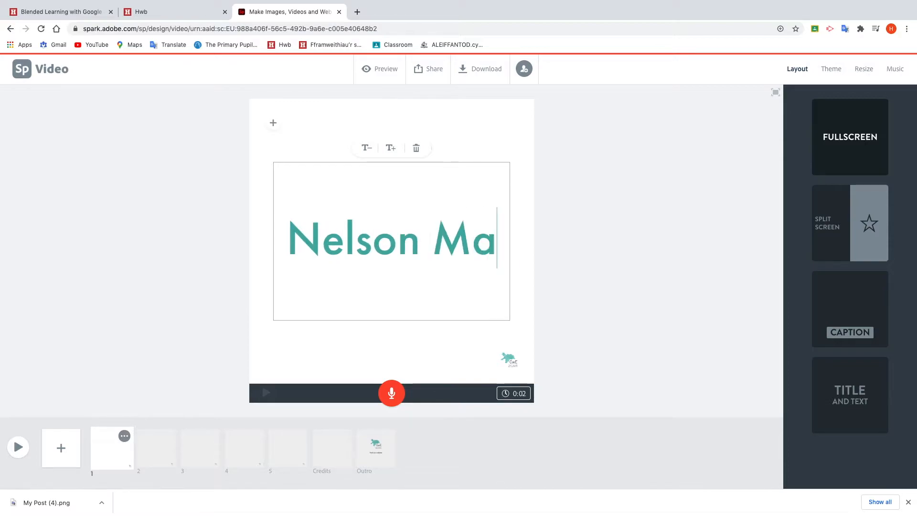
type("ndela")
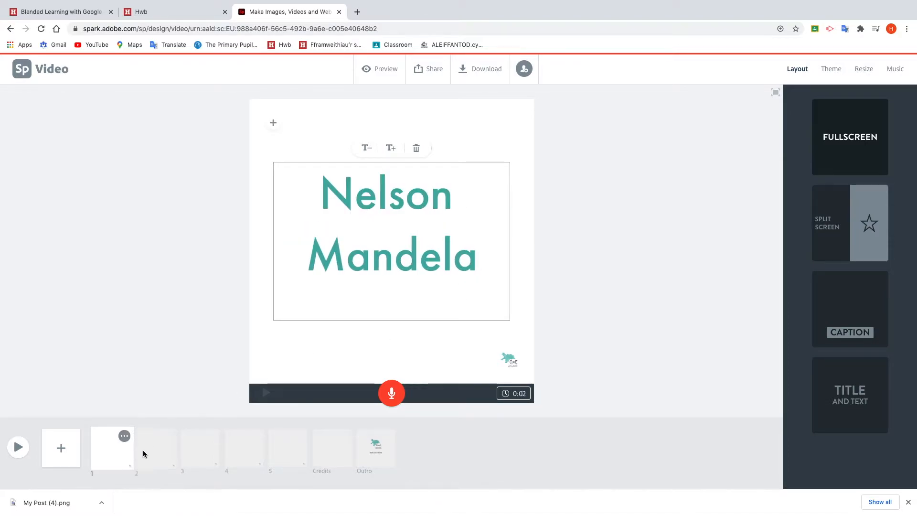
left_click(320, 348)
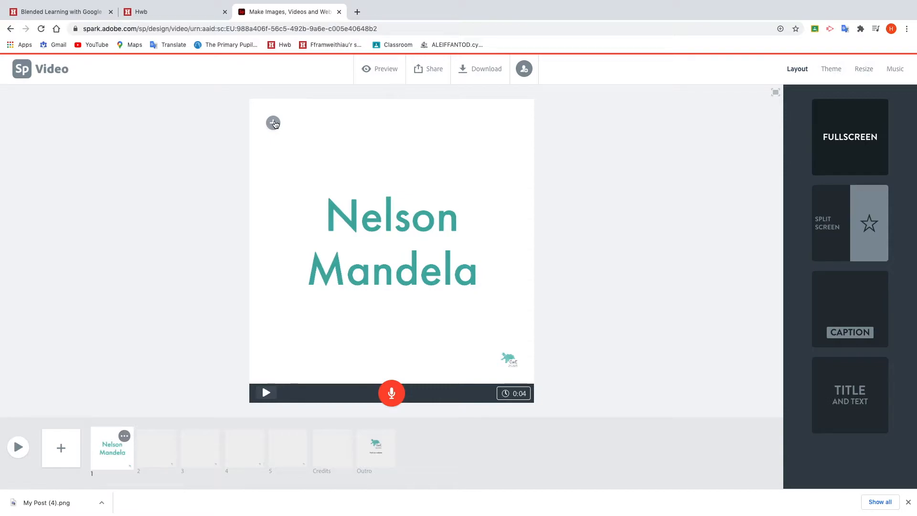
- Search the free photos for "Nelson mandela" to find a picture for slide 1, and browse the images
left_click(274, 123)
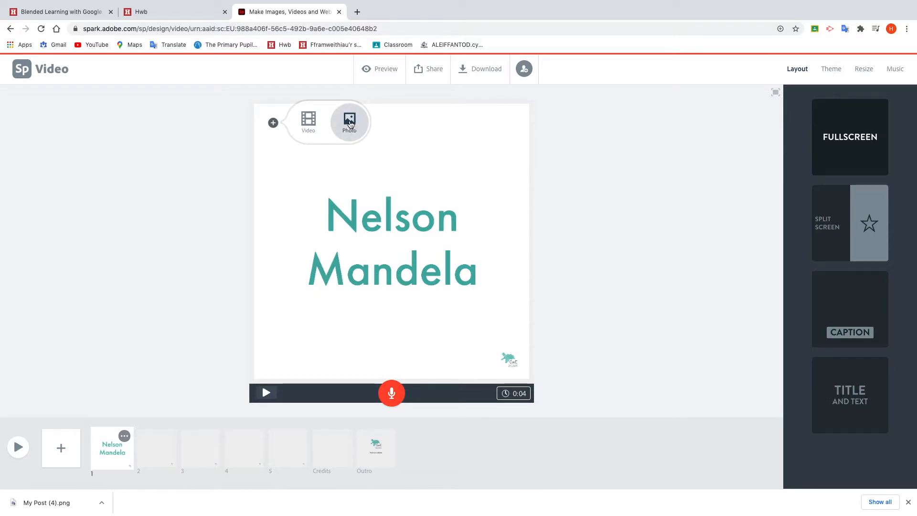
left_click(351, 121)
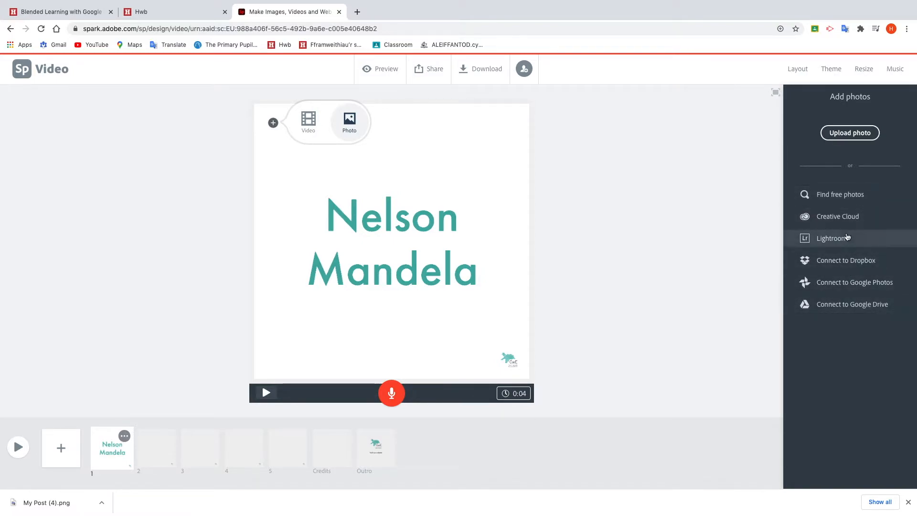
left_click(873, 198)
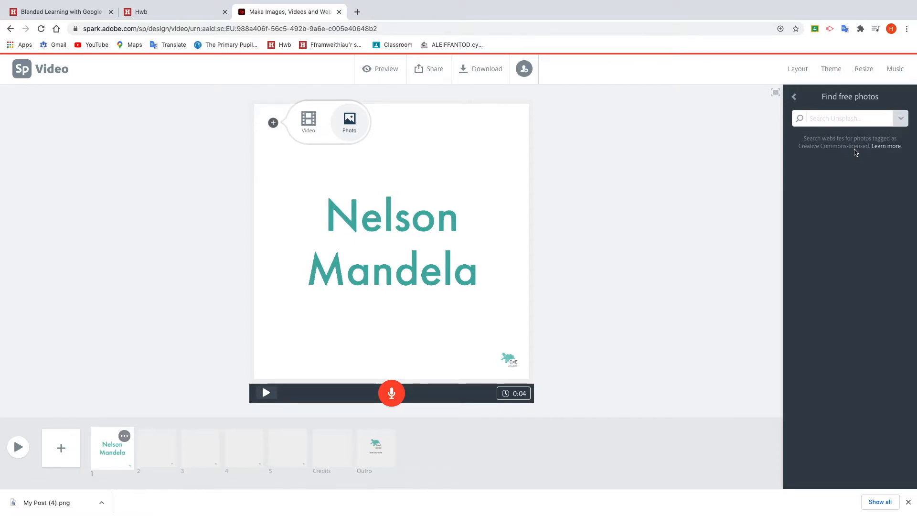
left_click(845, 117)
type("Nelson mandeal")
key("Return")
key("BackSpace")
key("BackSpace")
type("la")
key("Return")
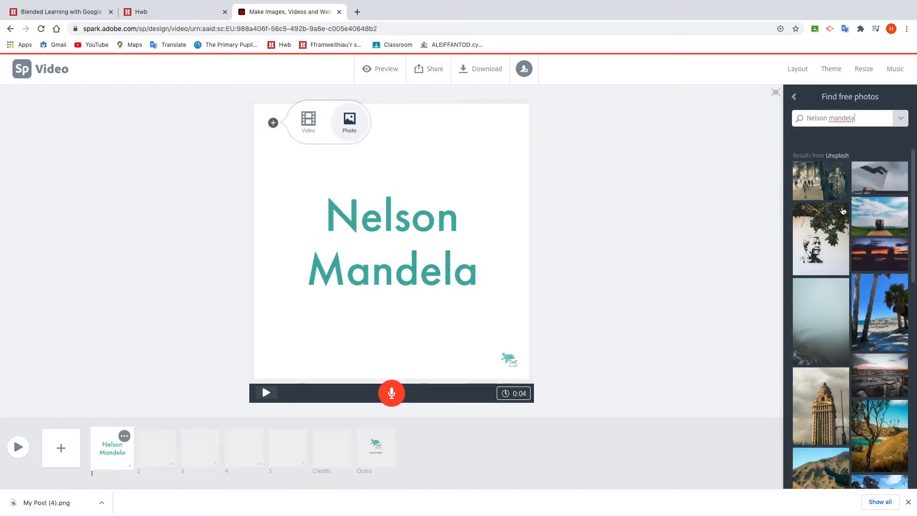
scroll(839, 313, "down", 2)
scroll(838, 313, "down", 2)
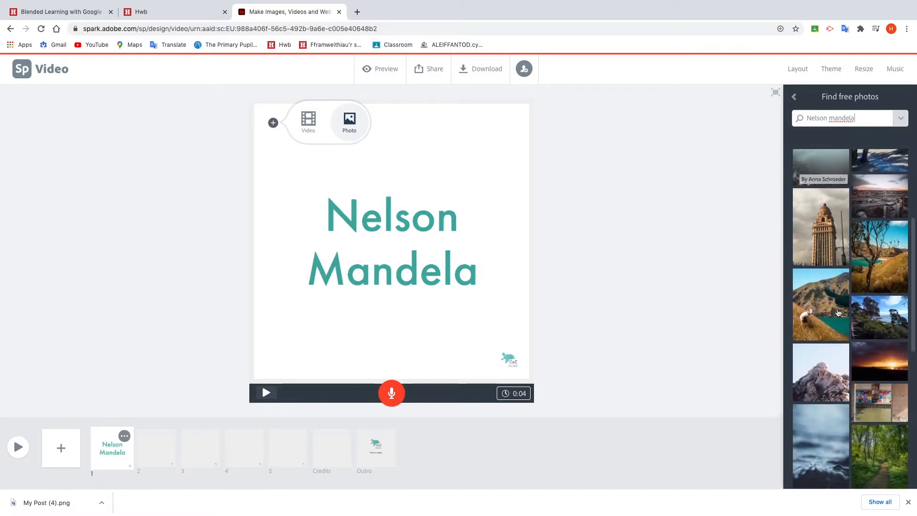
scroll(839, 311, "up", 5)
- Shorten the free photo search to "mandela" and add the mural of Mandela raising his fist behind slide 1's title
left_click_drag(829, 118, 806, 118)
key("BackSpace")
key("Return")
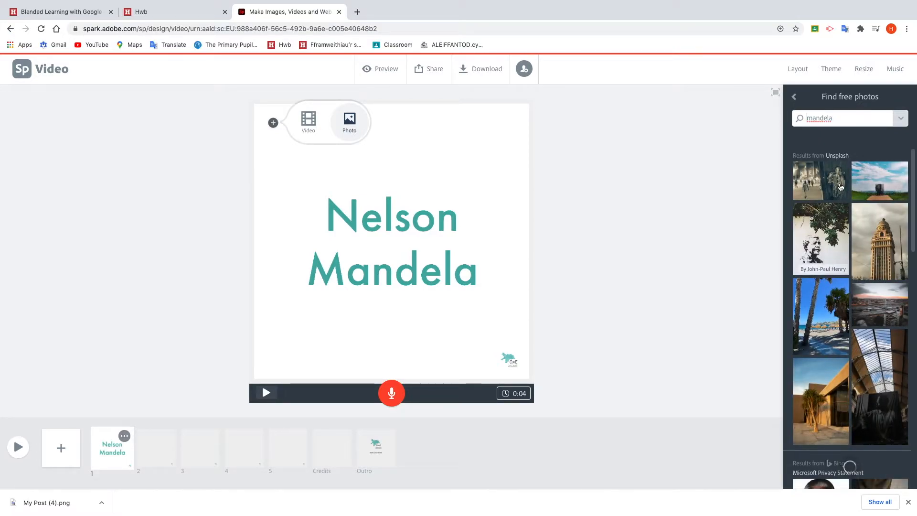
scroll(867, 235, "down", 1)
scroll(866, 235, "down", 5)
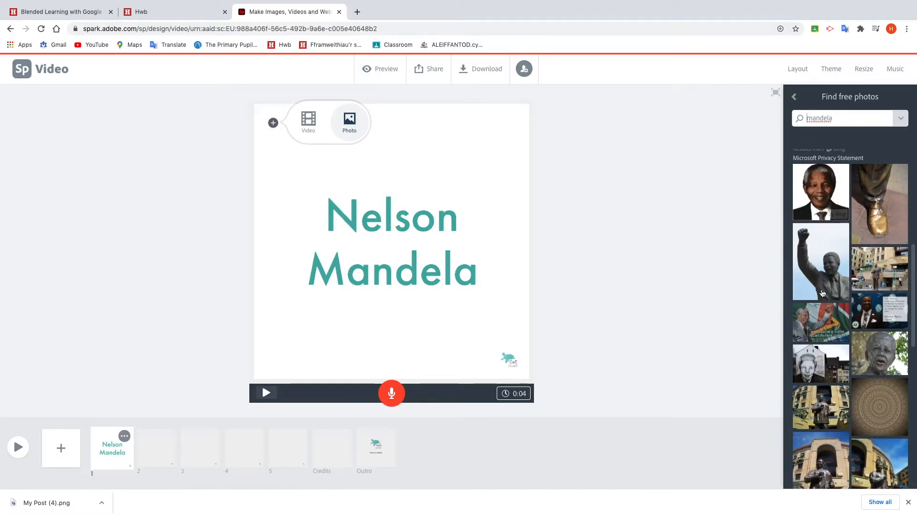
scroll(822, 273, "down", 1)
scroll(822, 277, "down", 5)
scroll(818, 281, "up", 5)
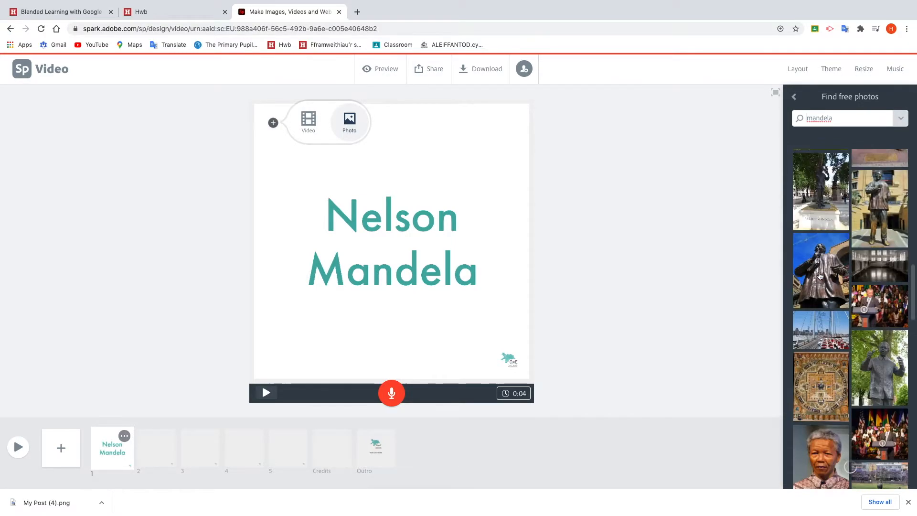
scroll(843, 247, "up", 8)
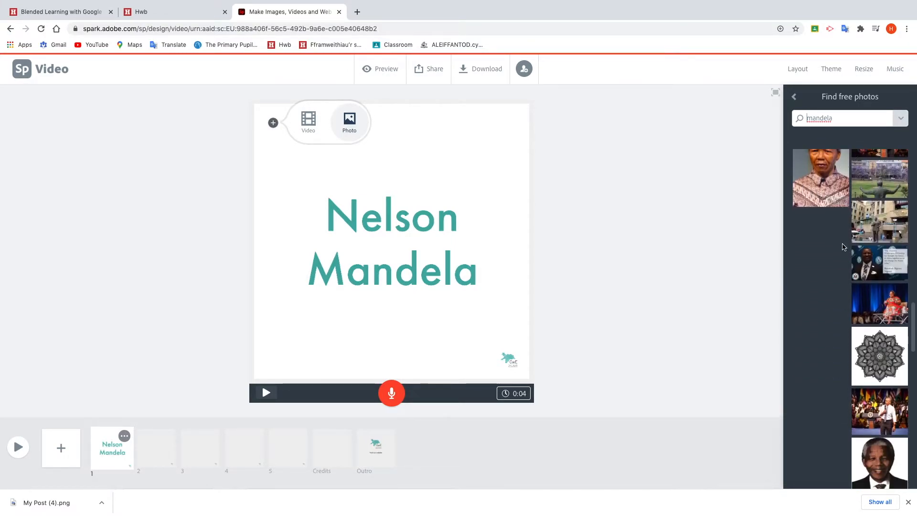
scroll(843, 247, "down", 4)
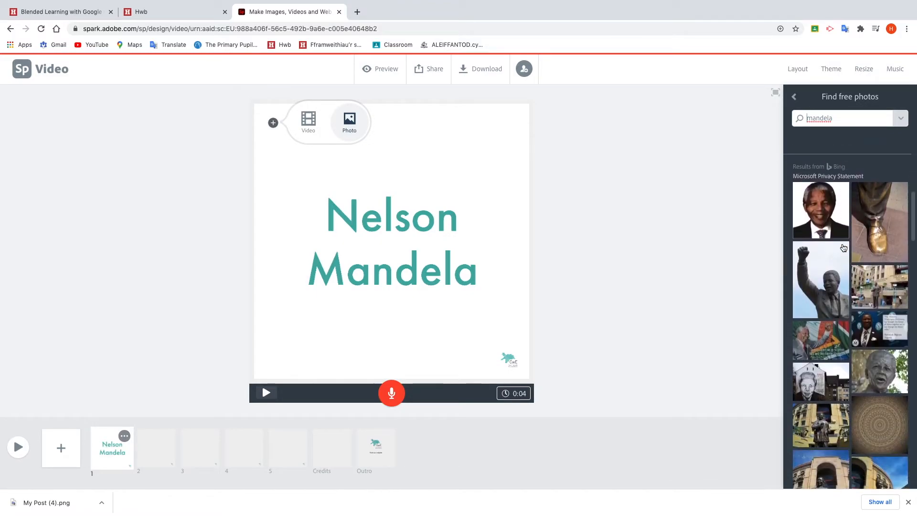
scroll(823, 341, "up", 2)
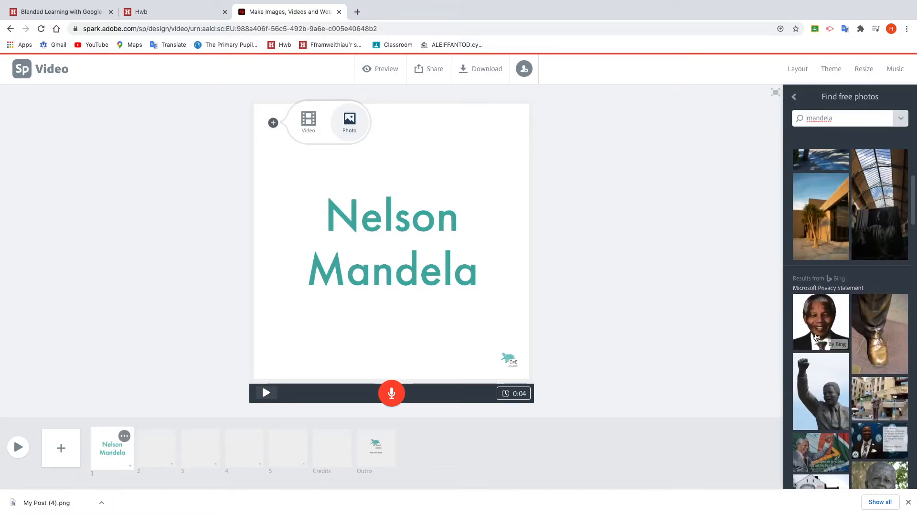
scroll(823, 340, "down", 2)
left_click(820, 343)
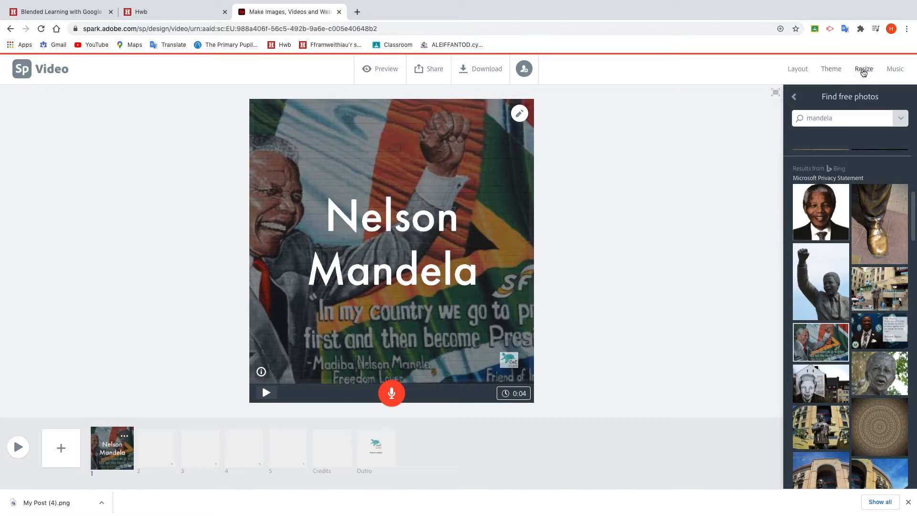
- Set the video format to widescreen and give slide 1 the split screen layout
left_click(864, 69)
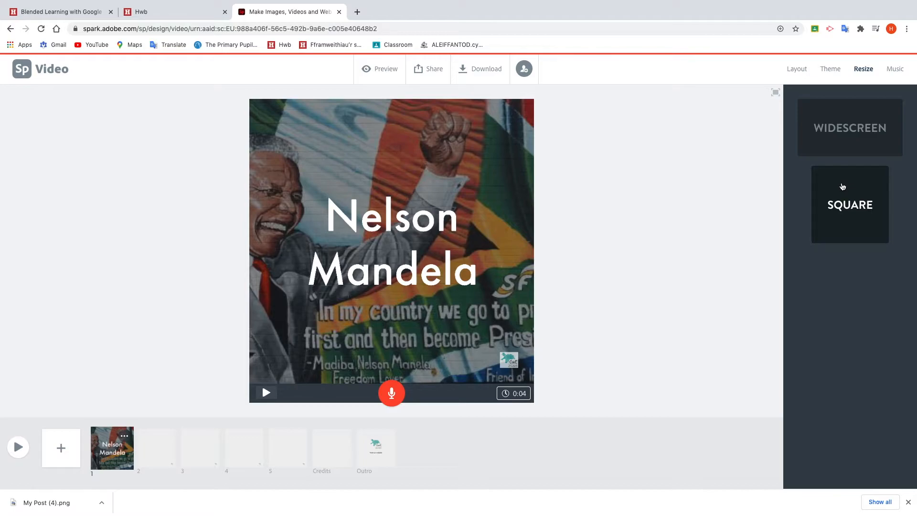
left_click(856, 139)
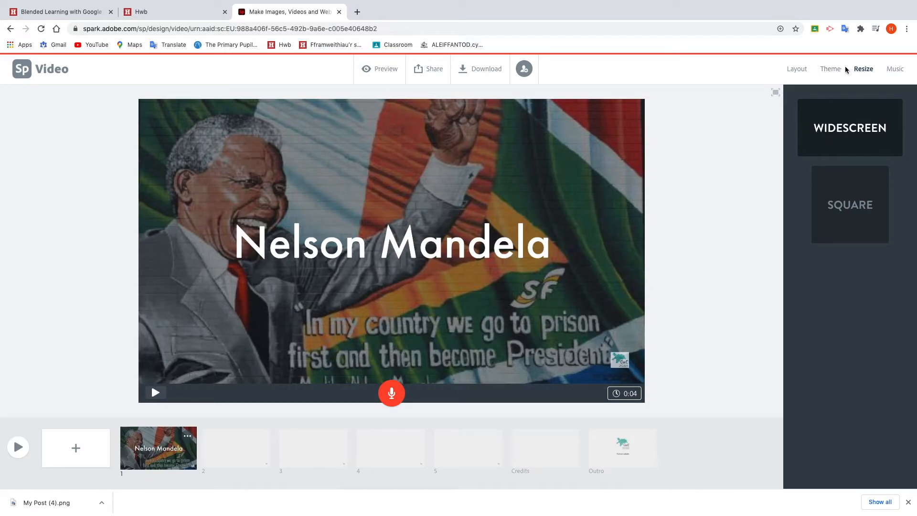
left_click(801, 70)
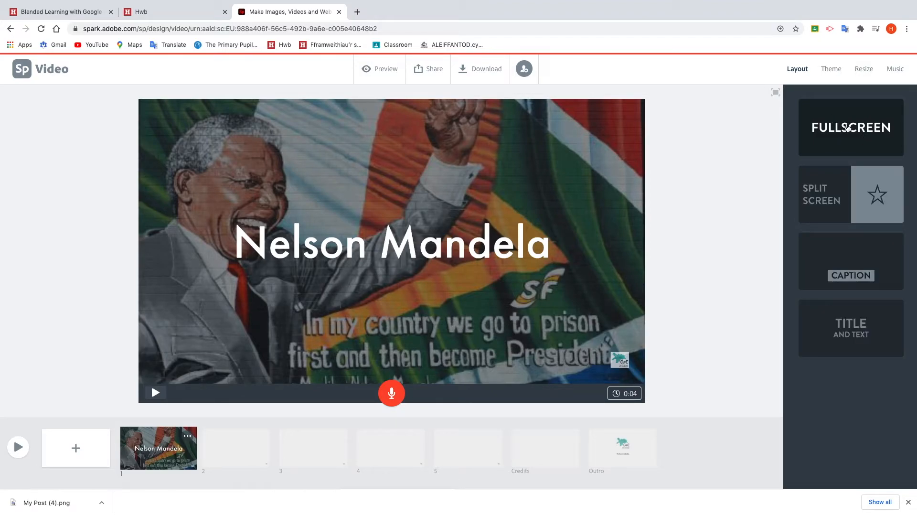
left_click(841, 190)
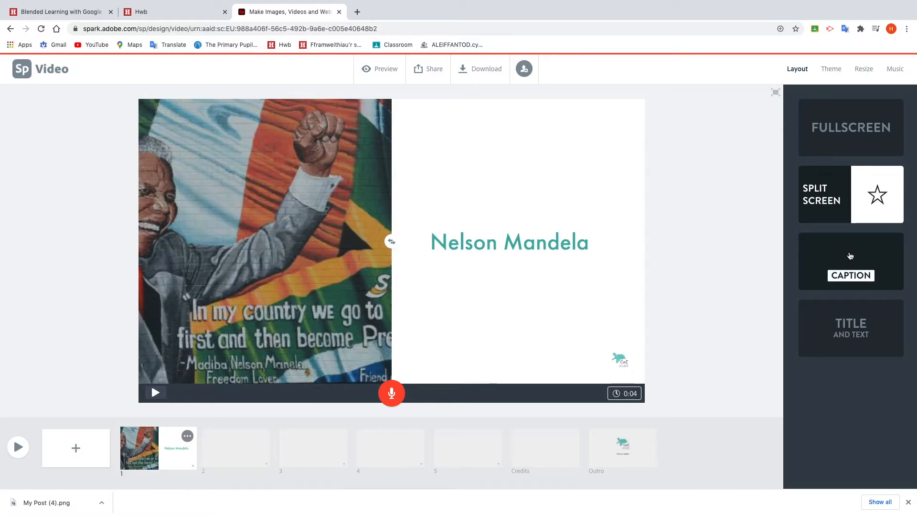
- Compare the Caption and Title and Text layouts on slide 1, and keep the Caption layout
left_click(850, 256)
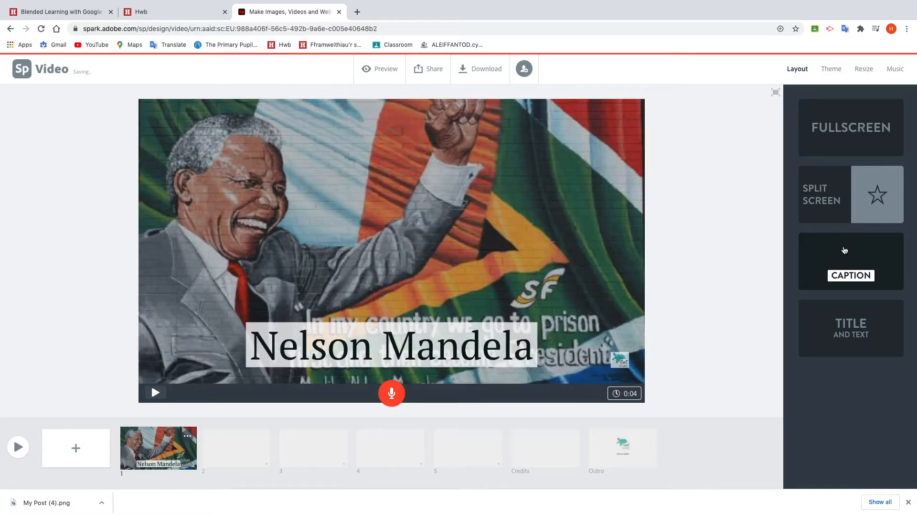
left_click(836, 326)
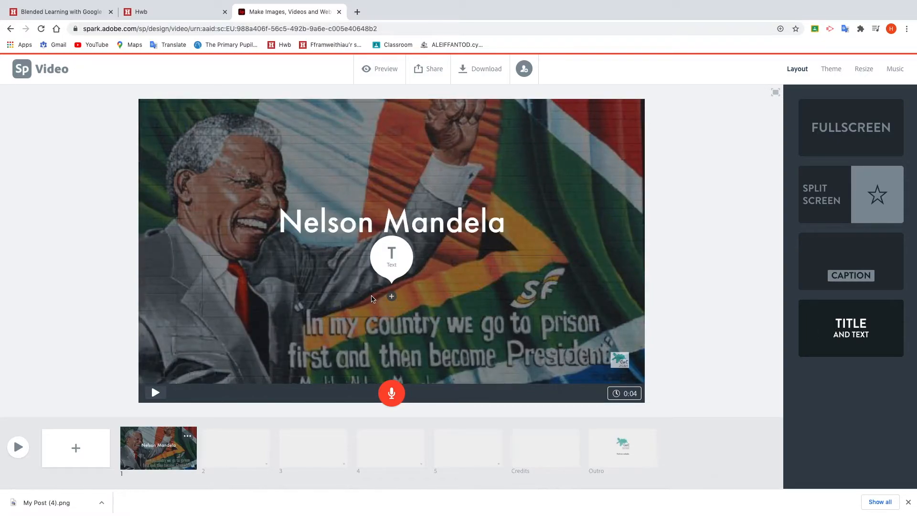
left_click(874, 265)
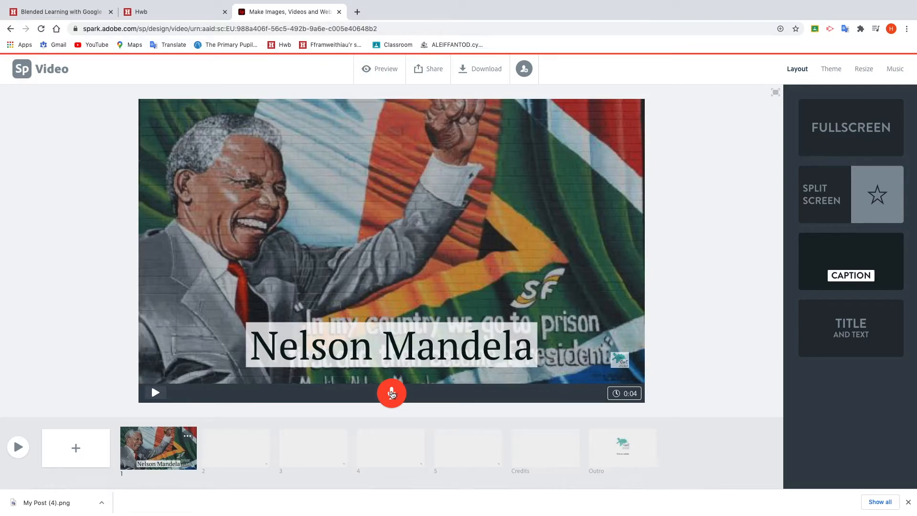
- Record a voice narration of about 3 seconds on slide 1 and play it back
left_click_drag(391, 393, 393, 394)
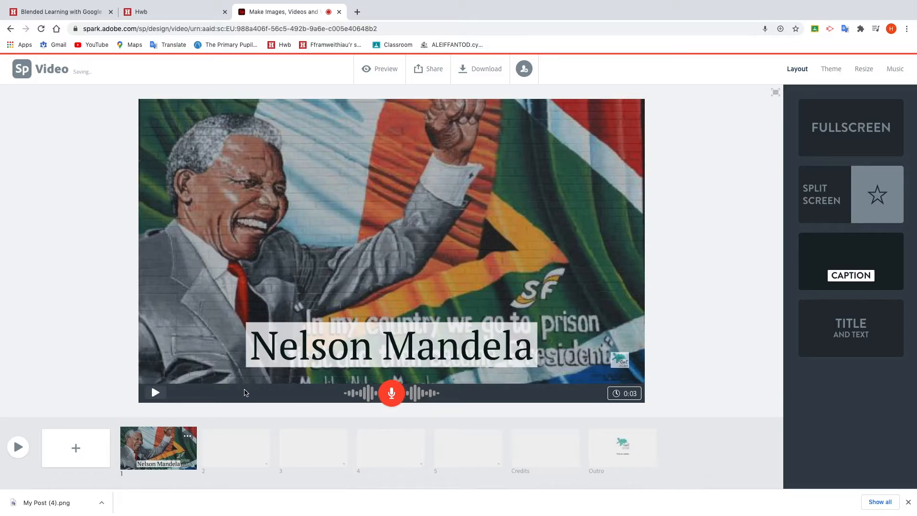
left_click(156, 393)
- Try the Medium and Dark brand themes on the video
left_click(829, 71)
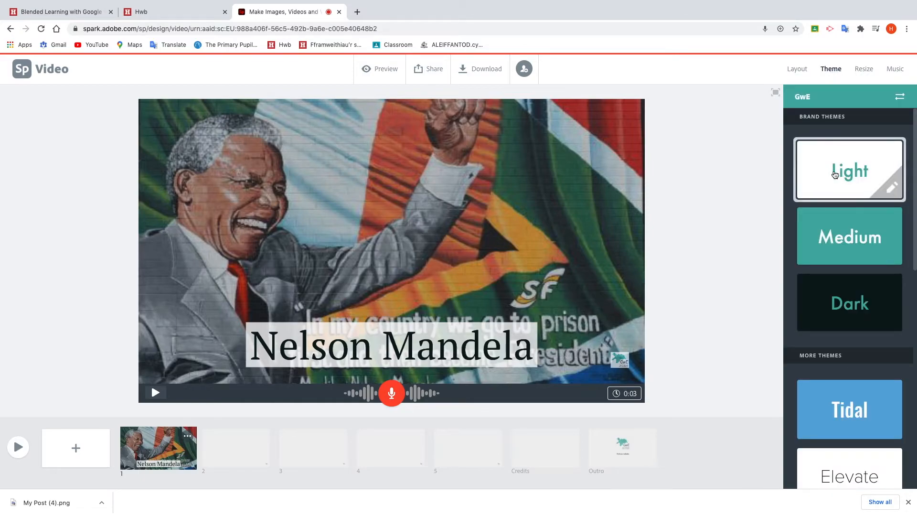
left_click(833, 243)
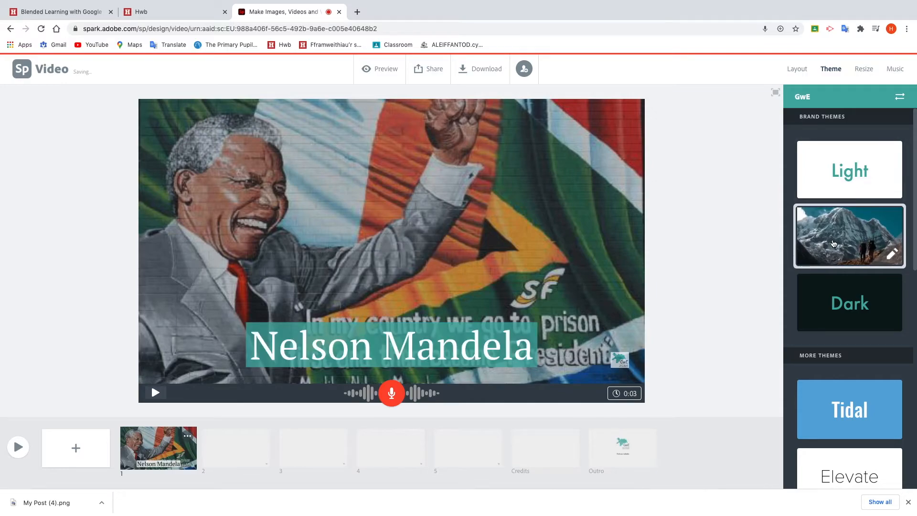
left_click(836, 293)
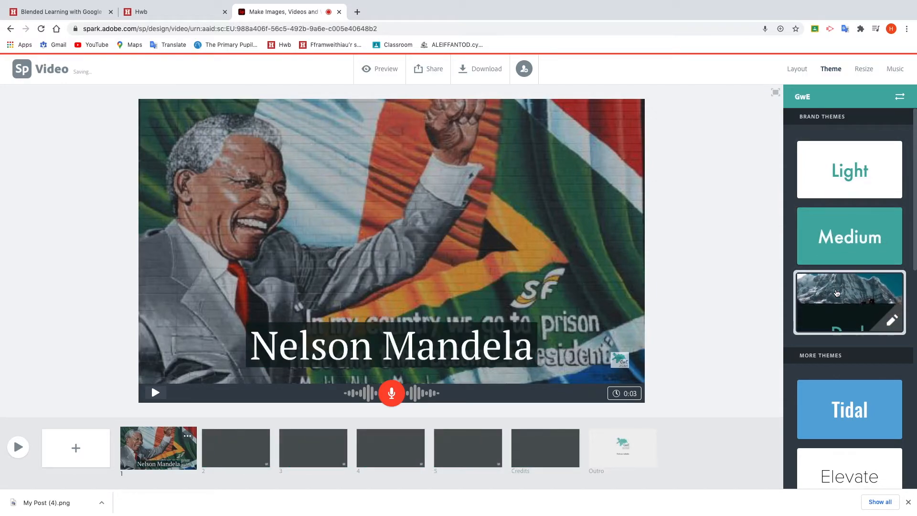
- Browse the additional themes and apply the Elevate theme in its white and green colour variation
scroll(841, 291, "down", 4)
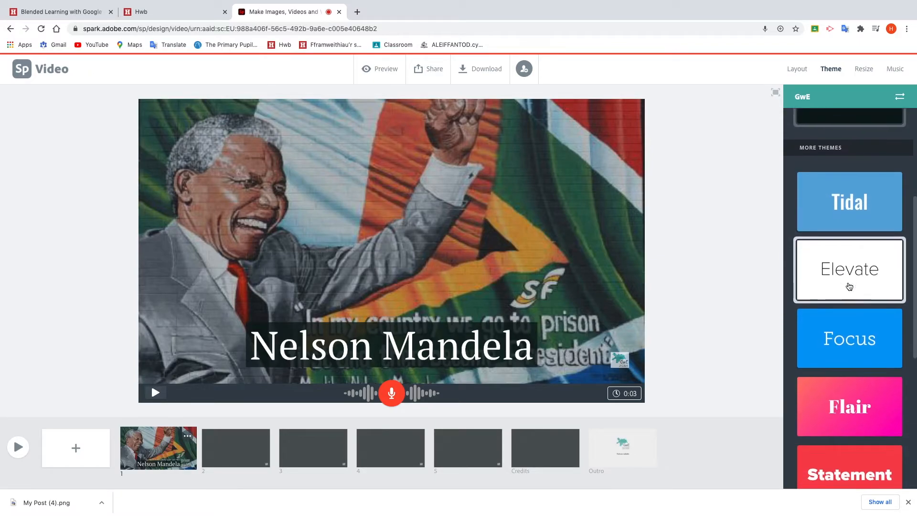
scroll(849, 286, "down", 1)
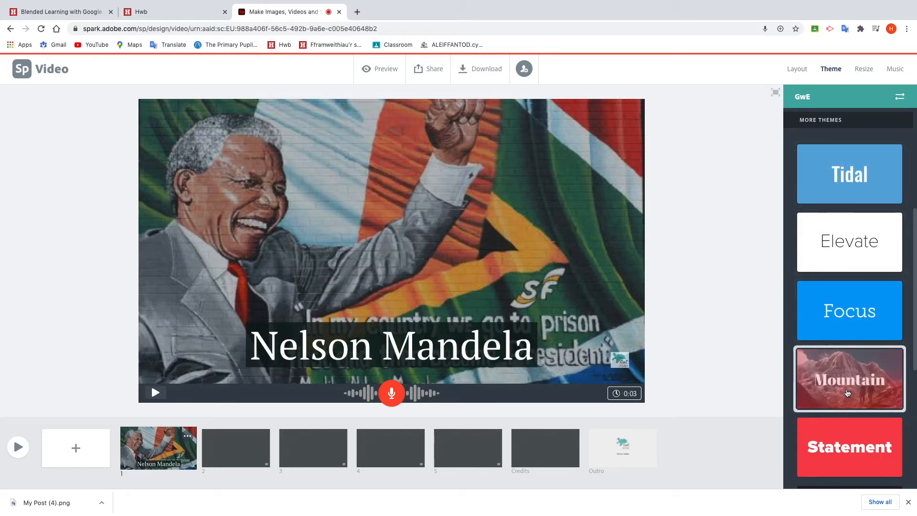
scroll(847, 392, "down", 6)
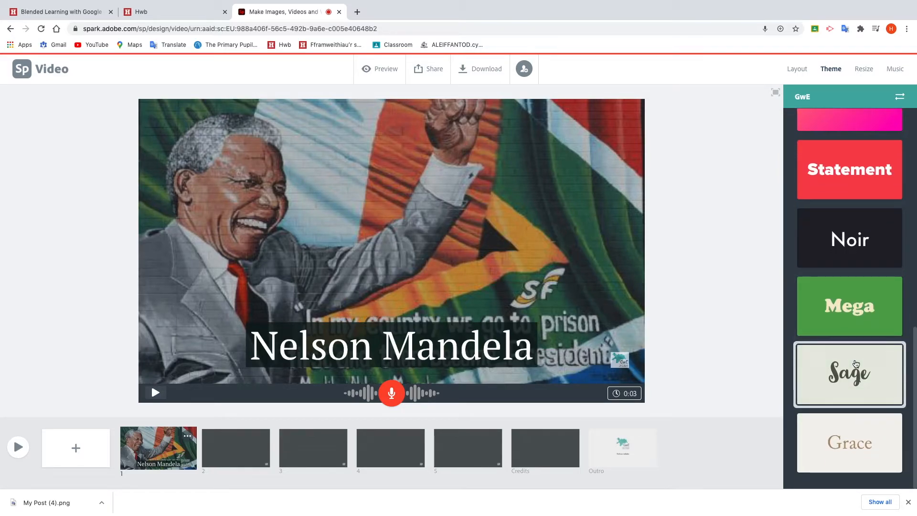
scroll(860, 329, "up", 6)
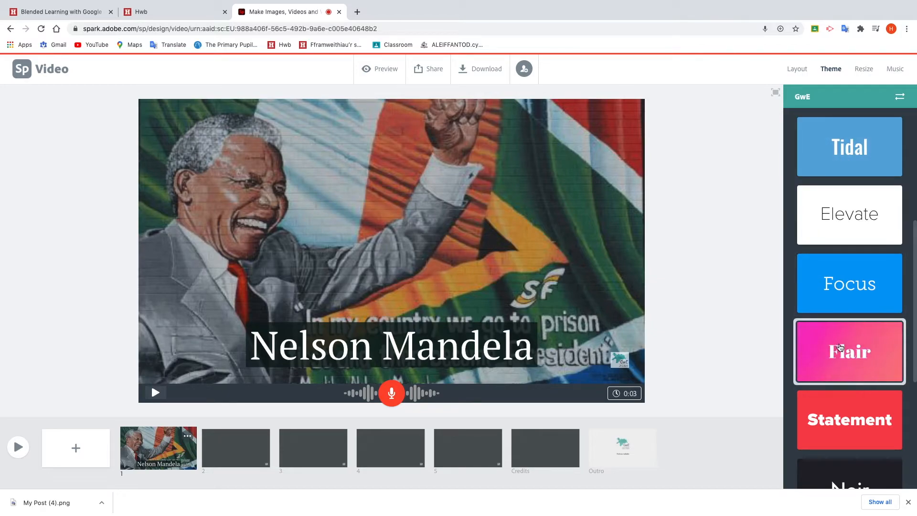
scroll(838, 334, "down", 2)
scroll(836, 330, "down", 1)
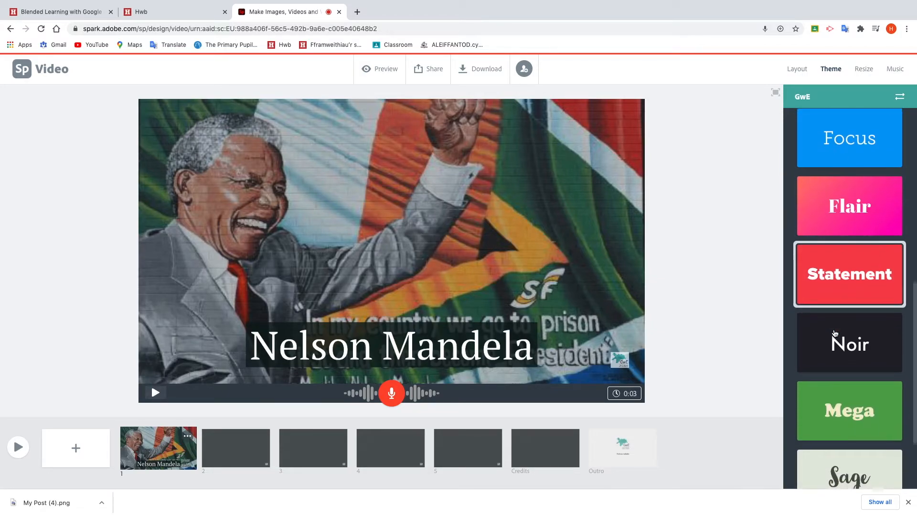
scroll(836, 325, "down", 2)
scroll(841, 304, "up", 5)
left_click(845, 302)
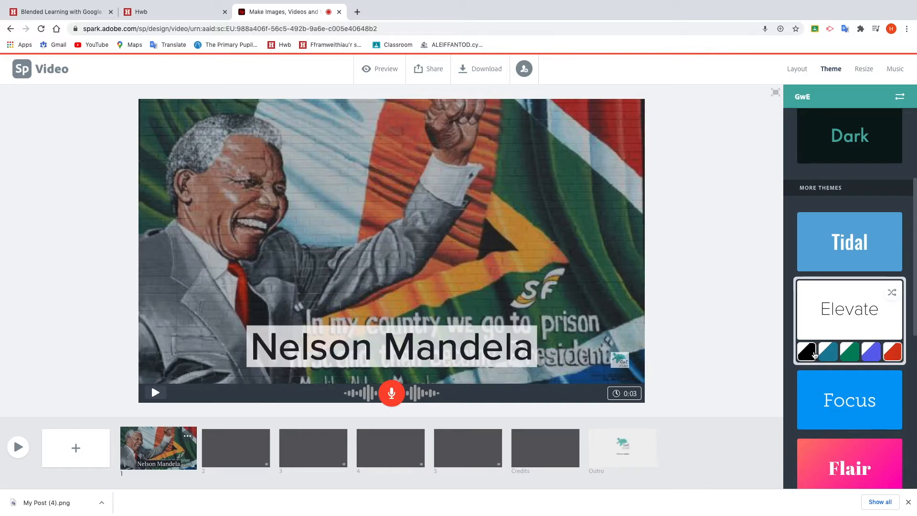
left_click(854, 355)
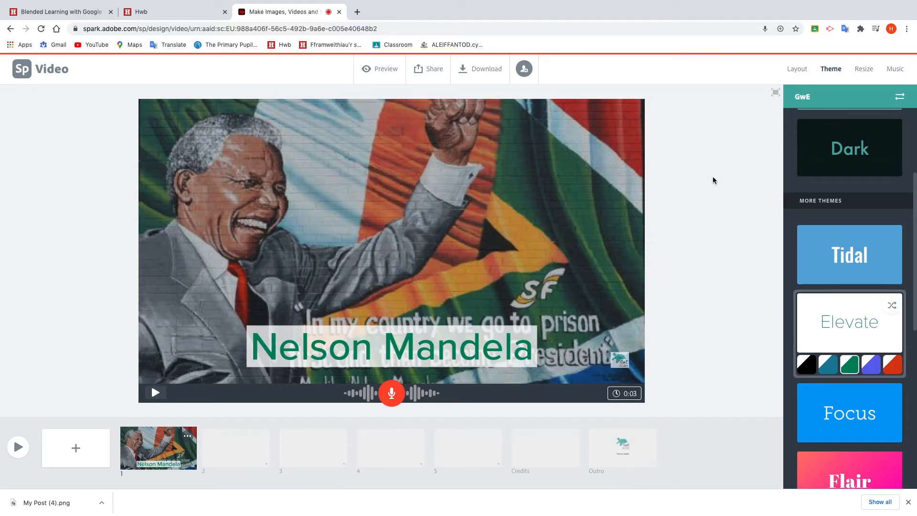
- Try the relaxed track Easy as the video's background music and preview how it sounds
left_click(896, 69)
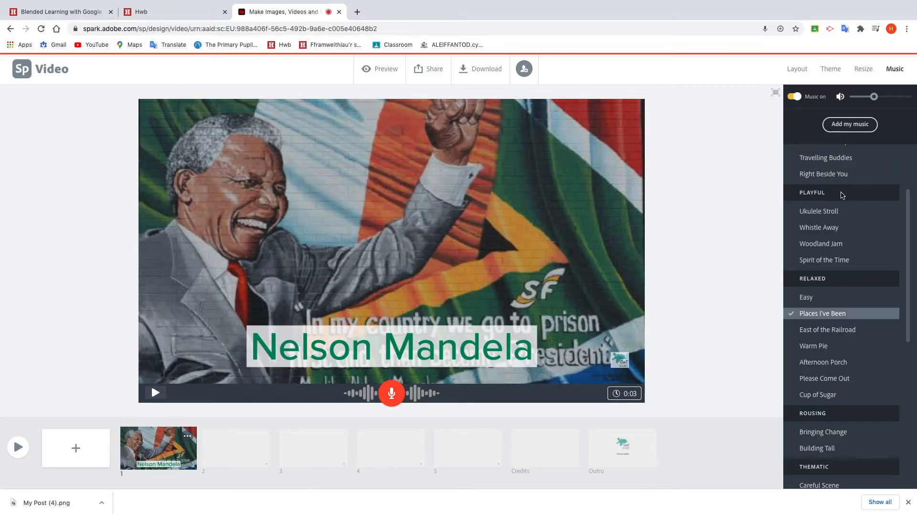
left_click(791, 315)
left_click(792, 300)
left_click(792, 300)
left_click(805, 297)
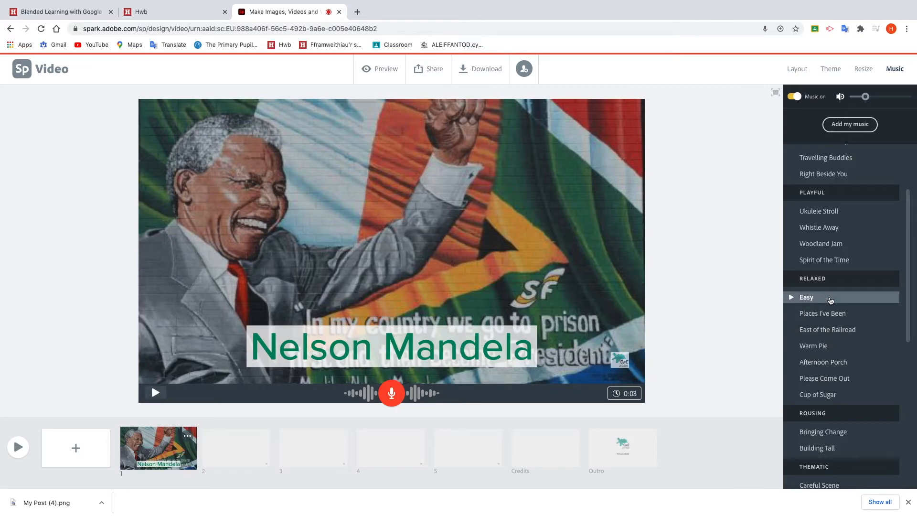
- Set the rousing track Bringing Change as background music, and lower the music volume after playing slide 1 with it
scroll(837, 321, "down", 5)
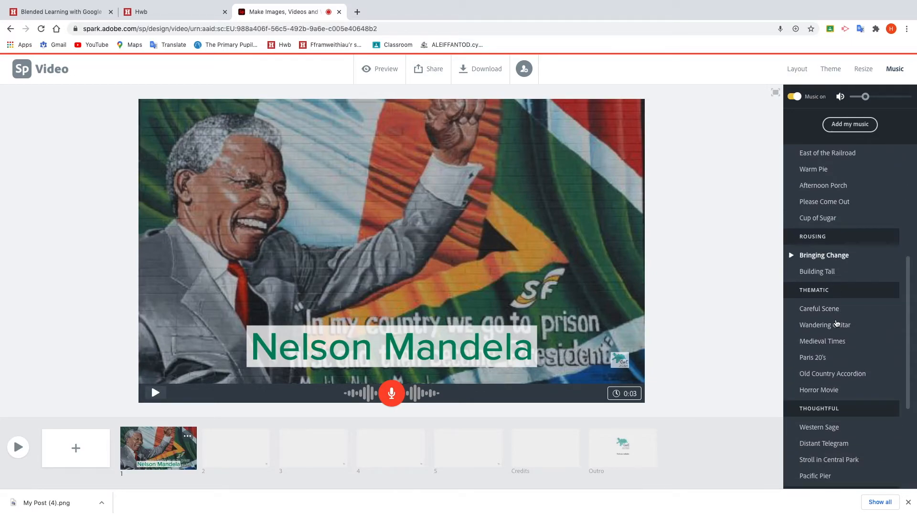
scroll(836, 321, "down", 2)
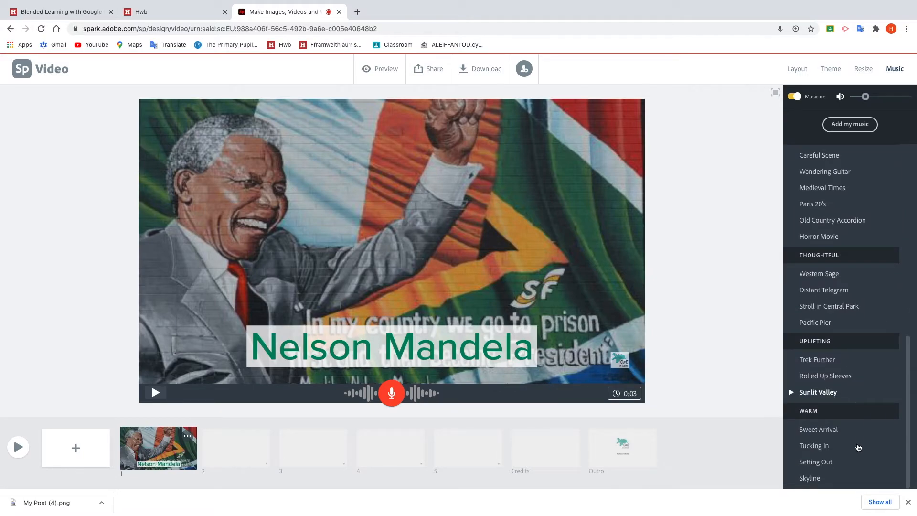
scroll(821, 346, "up", 5)
left_click(821, 342)
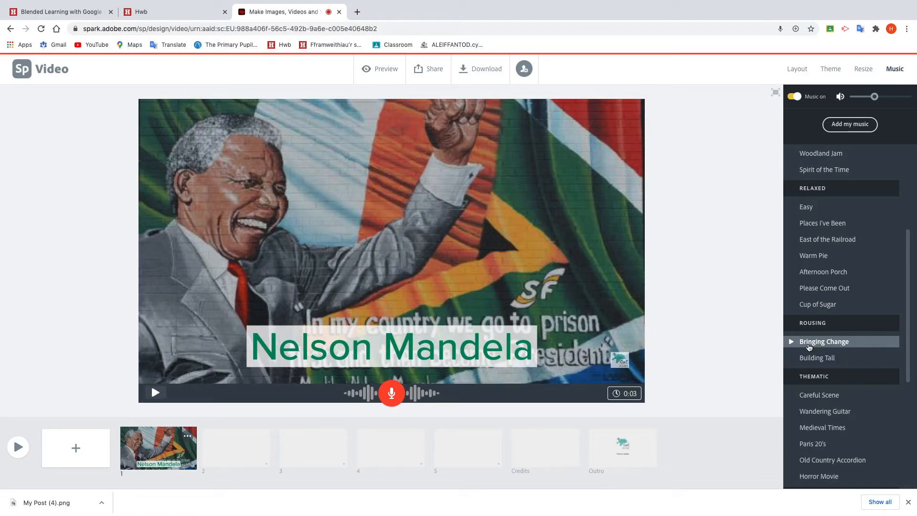
left_click(792, 343)
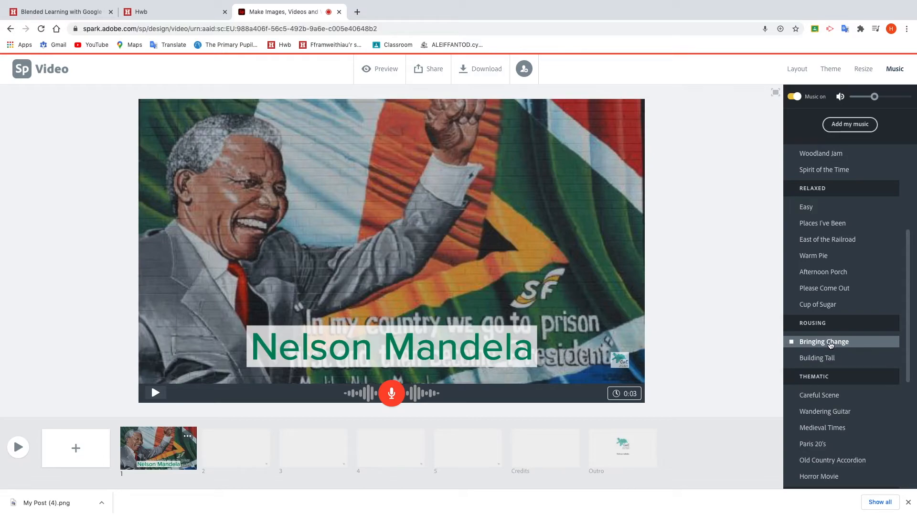
left_click(793, 342)
left_click(155, 393)
left_click_drag(878, 97, 857, 98)
- Search the icons for "south africa" and add a solid South African flag icon to slide 2
left_click(225, 448)
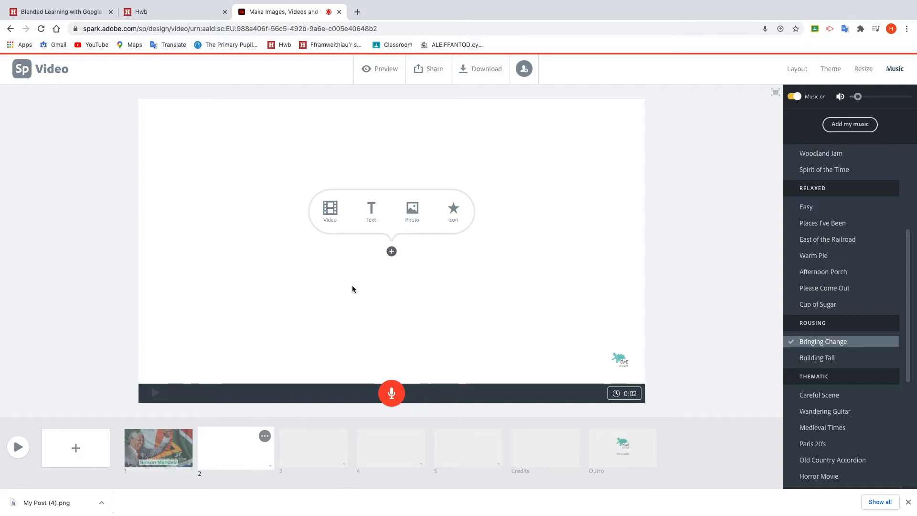
left_click(454, 216)
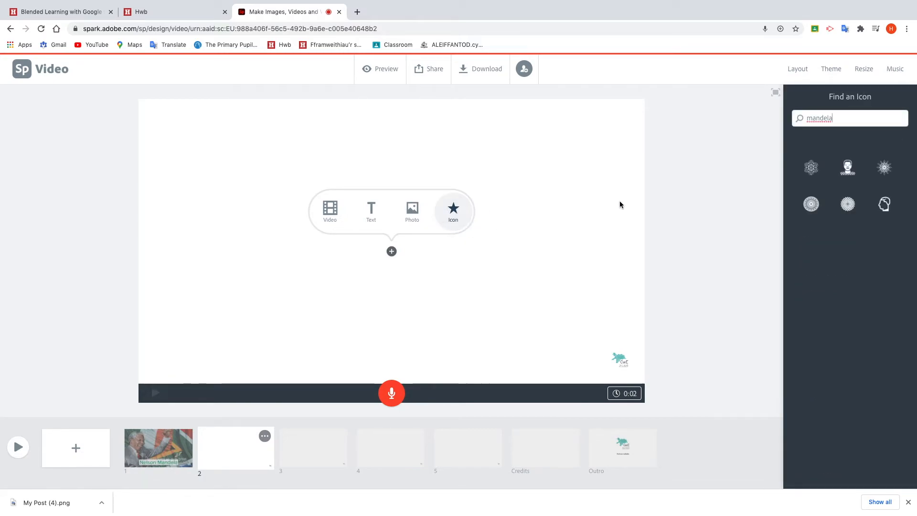
left_click(842, 115)
left_click_drag(855, 119, 776, 113)
type("south africa")
key("Return")
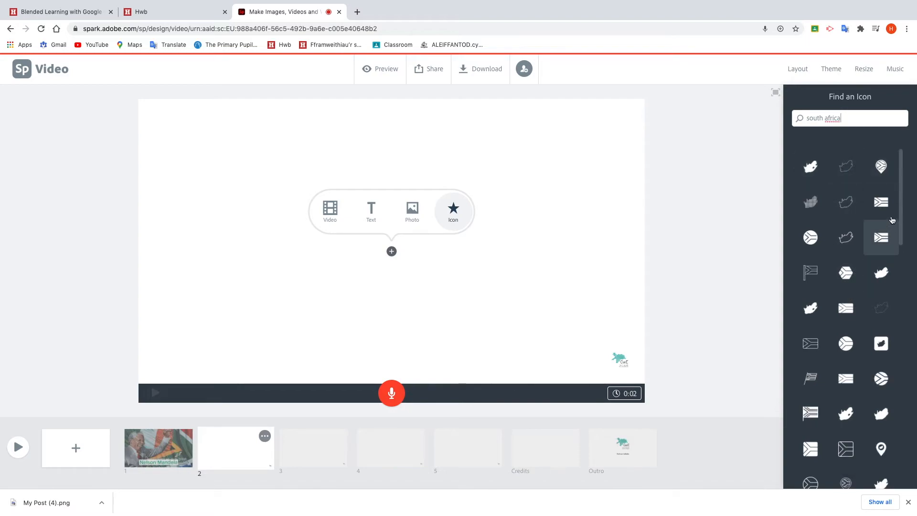
scroll(816, 367, "down", 3)
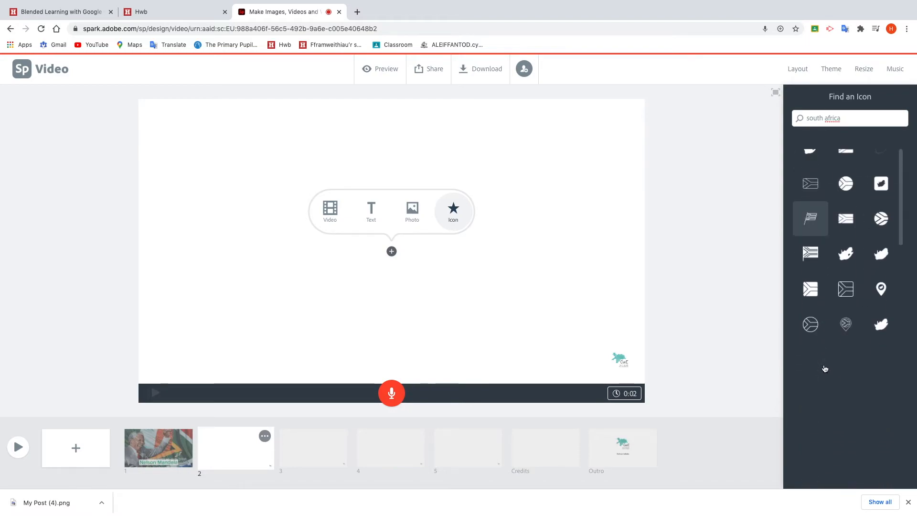
scroll(822, 368, "up", 3)
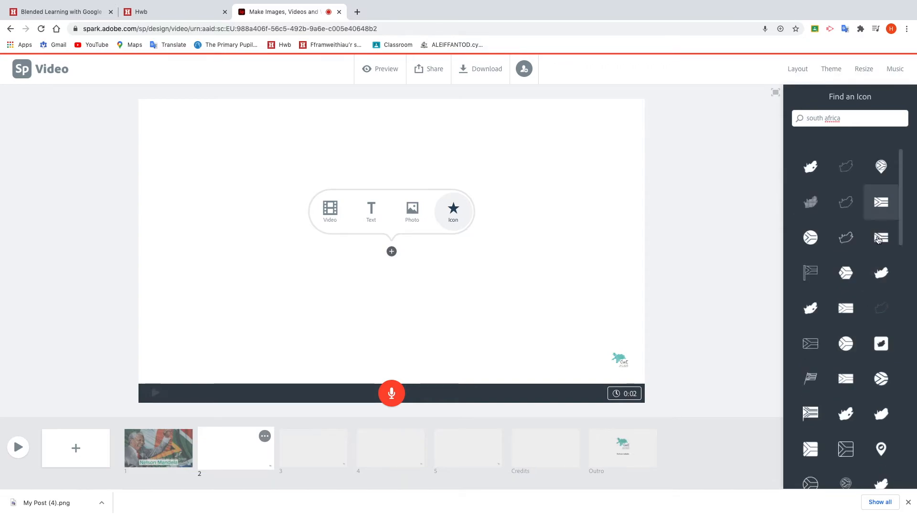
left_click(882, 208)
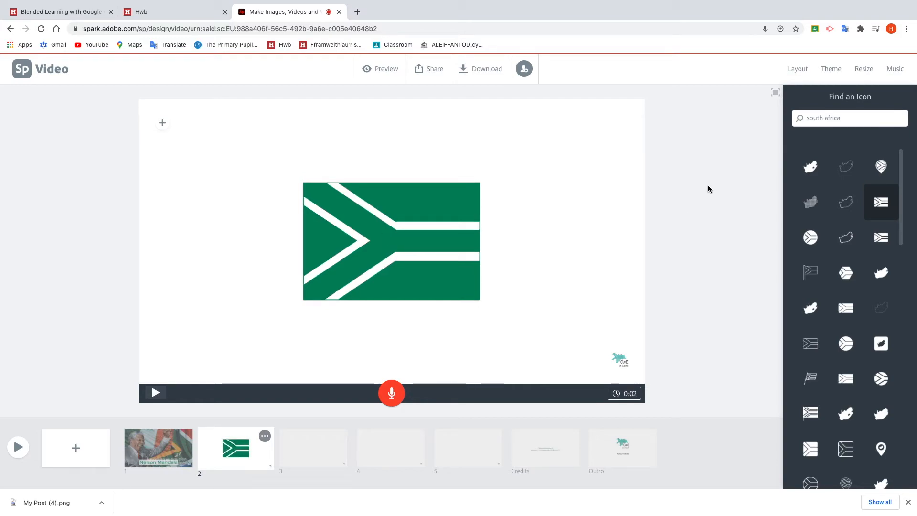
- Try the Sage theme on the video in its mauve and teal colour variations
left_click(830, 70)
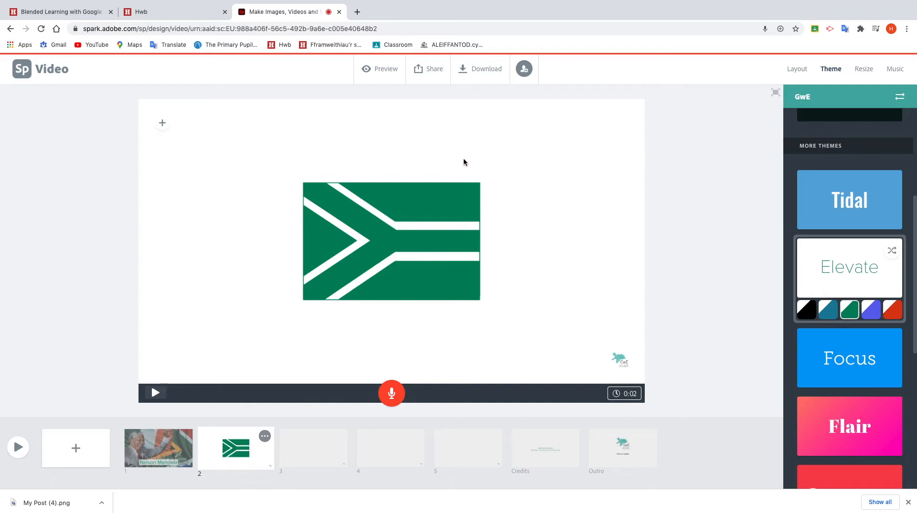
scroll(741, 299, "down", 1)
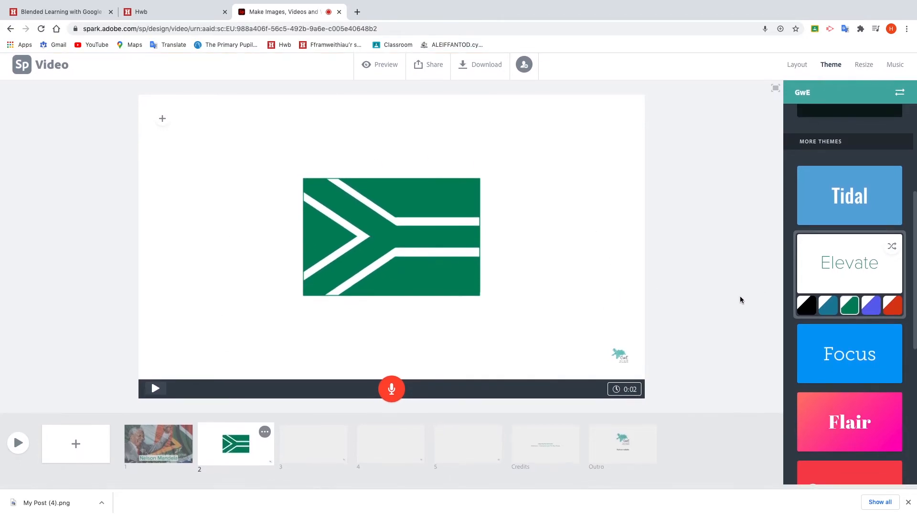
scroll(843, 309, "down", 5)
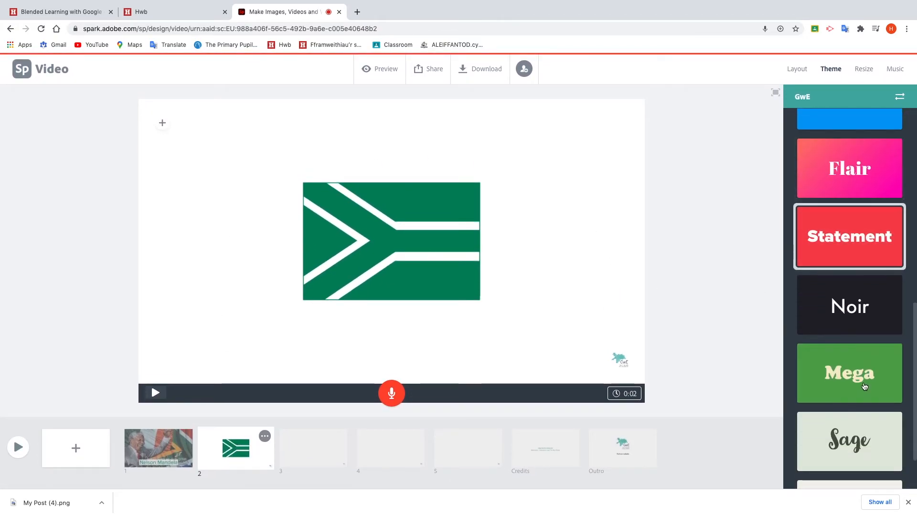
scroll(847, 364, "down", 1)
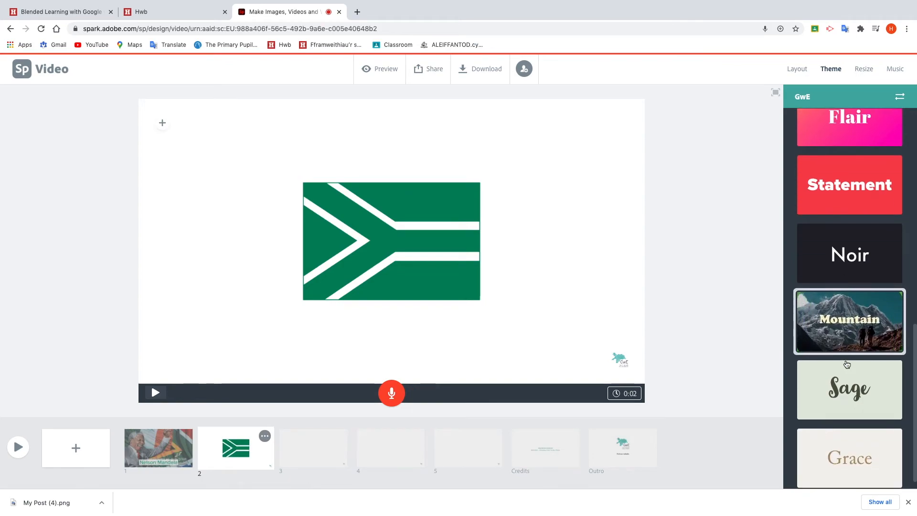
left_click(865, 402)
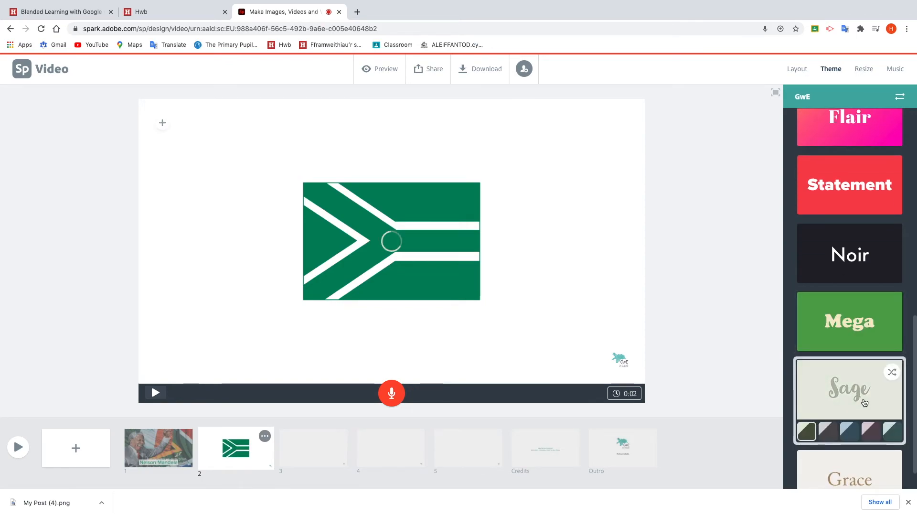
left_click(872, 434)
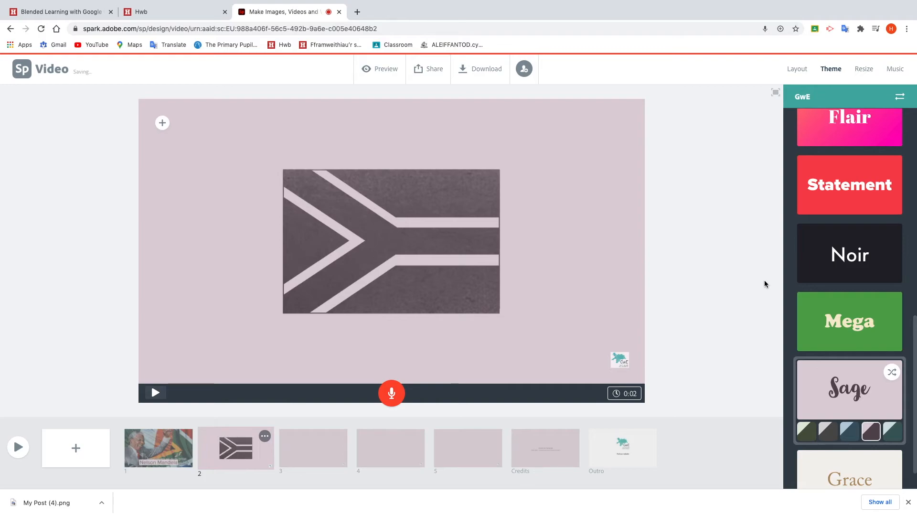
left_click(892, 432)
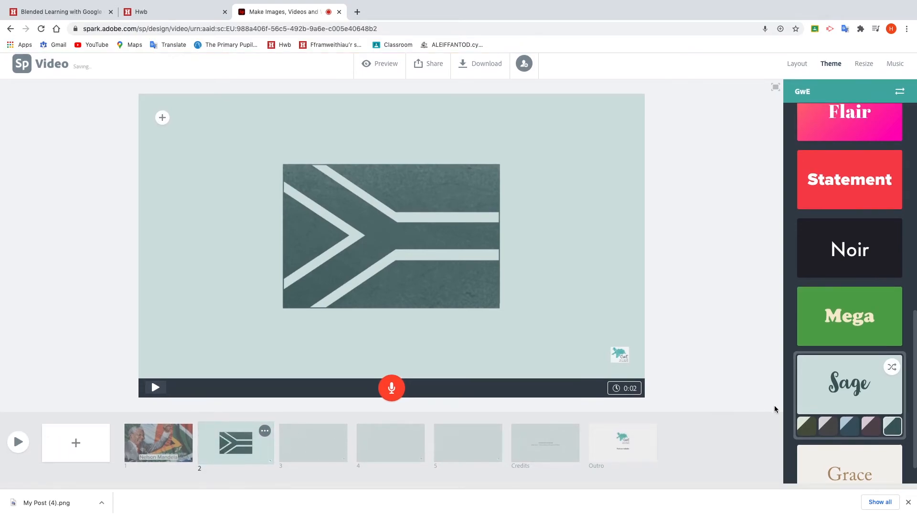
- Reapply the Elevate theme in its white and green colour variation to the video
scroll(829, 401, "down", 1)
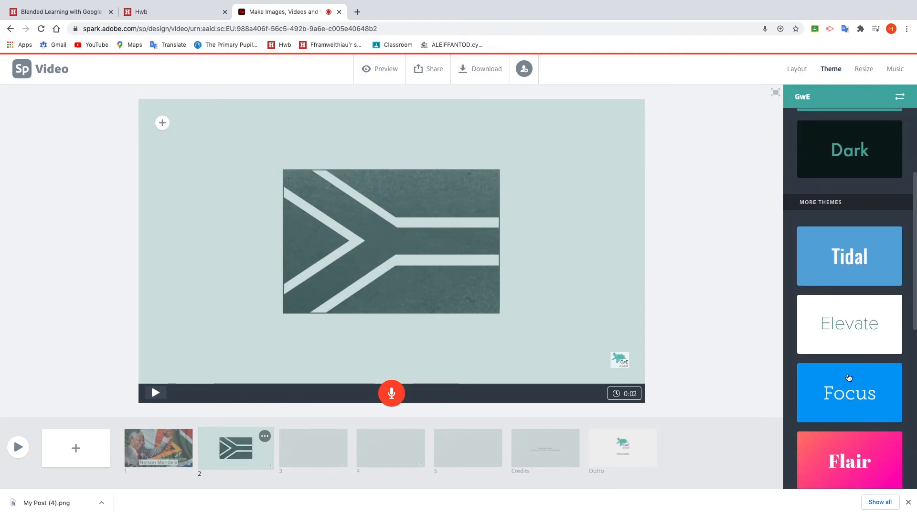
scroll(848, 382, "up", 8)
left_click(847, 352)
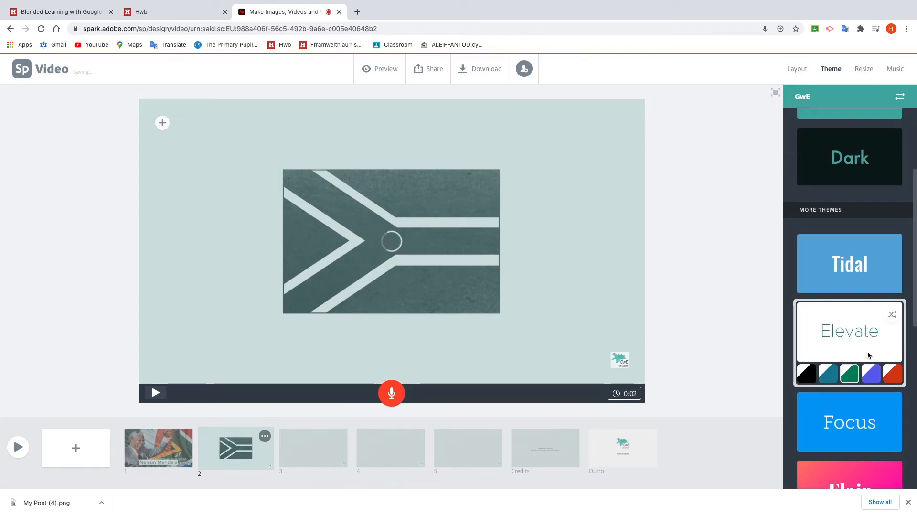
- Apply the Tidal theme to the video, try its orange and red colour variations, and settle on the green one
left_click(861, 292)
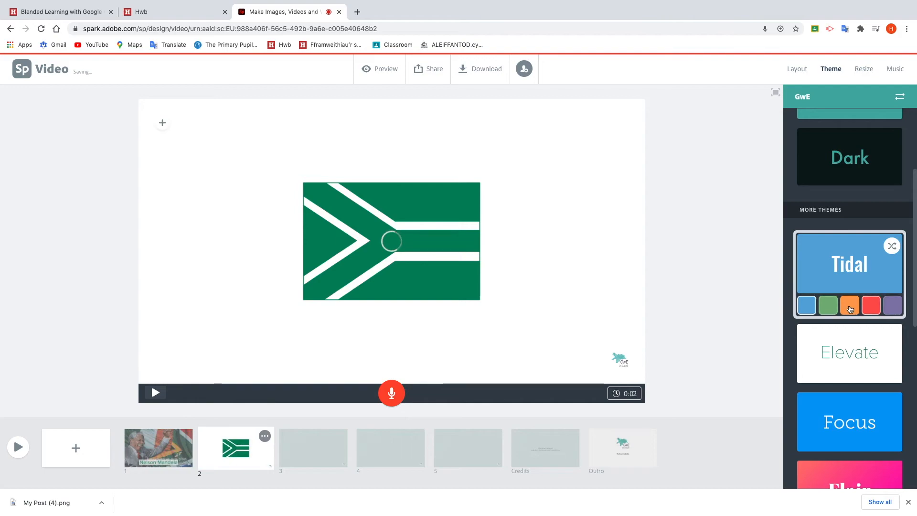
left_click(849, 305)
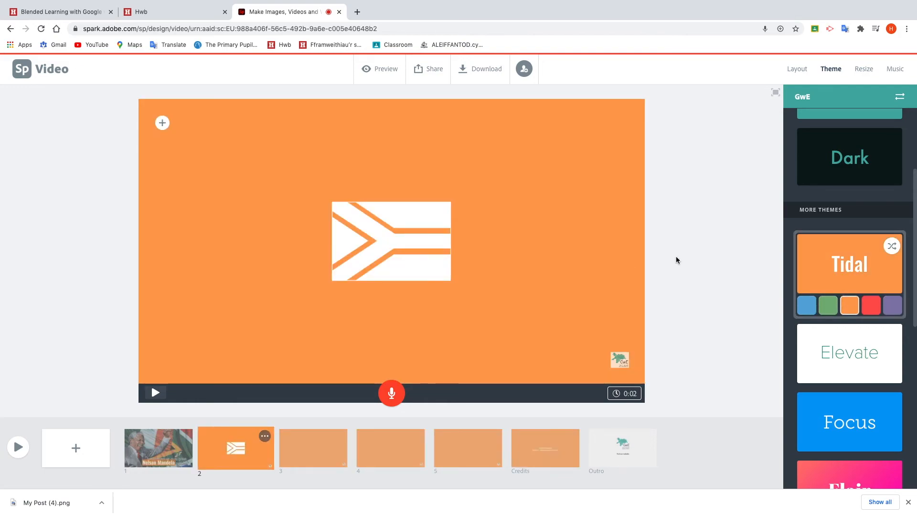
left_click(875, 306)
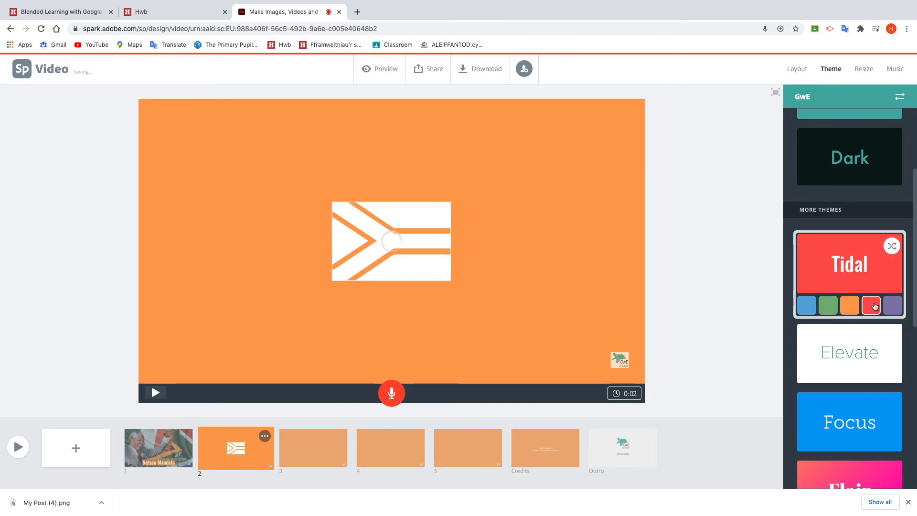
left_click(834, 308)
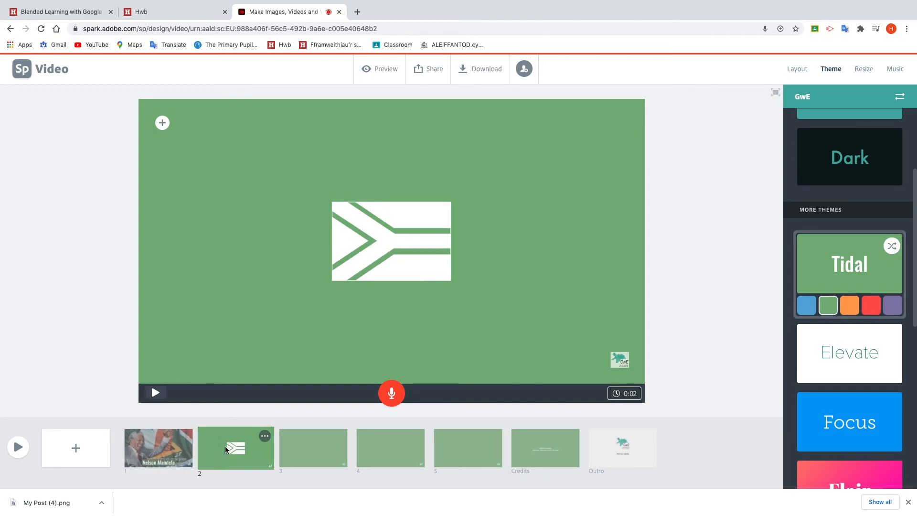
- Record a voice narration on slide 2, and play it back on the slide and in a preview of the whole video
left_click(390, 394)
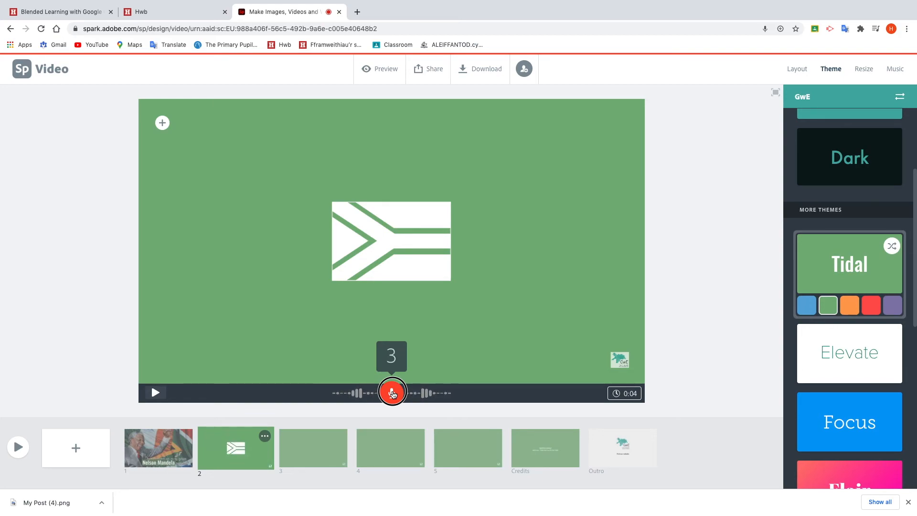
left_click_drag(392, 393, 391, 392)
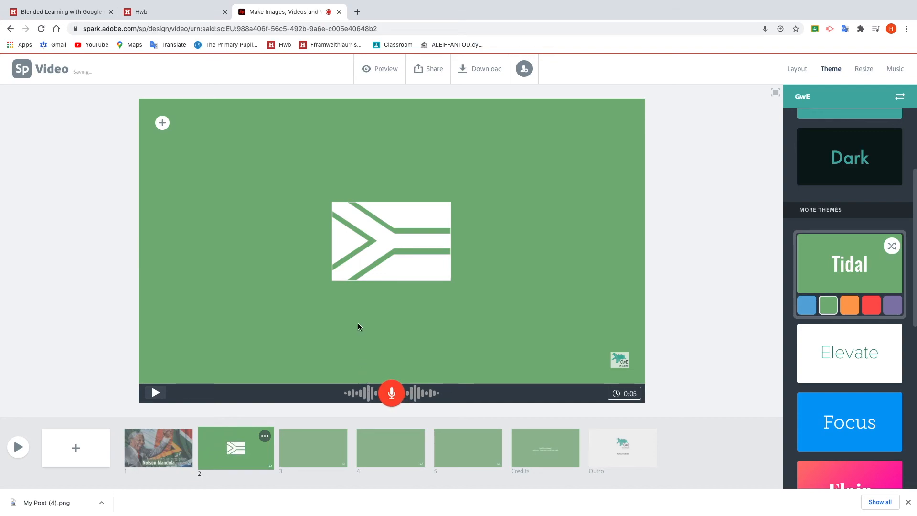
left_click(156, 394)
left_click(18, 448)
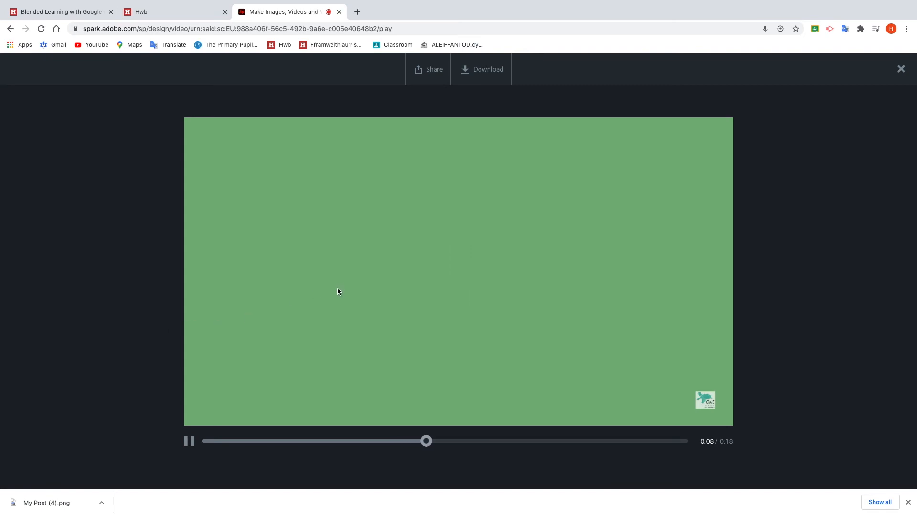
left_click(900, 69)
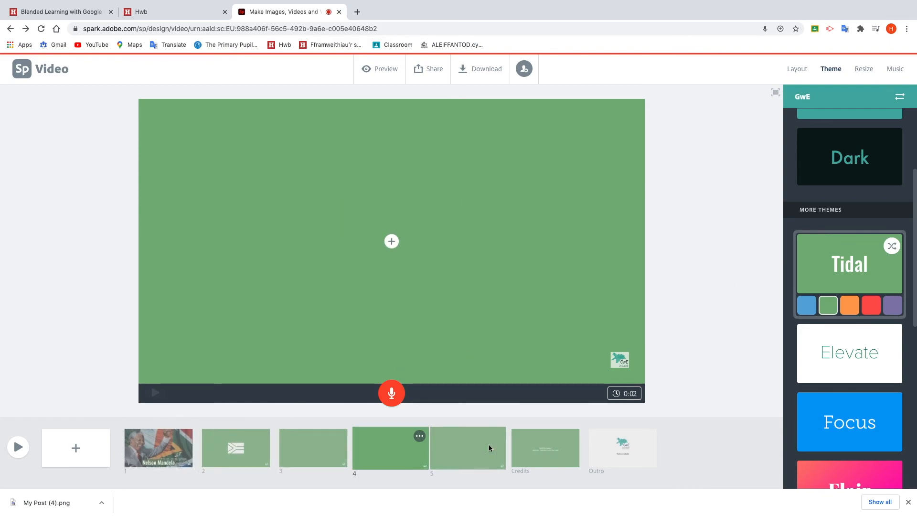
- Publish the Nelson Mandela video in the Stories category and copy its shareable link
left_click(428, 70)
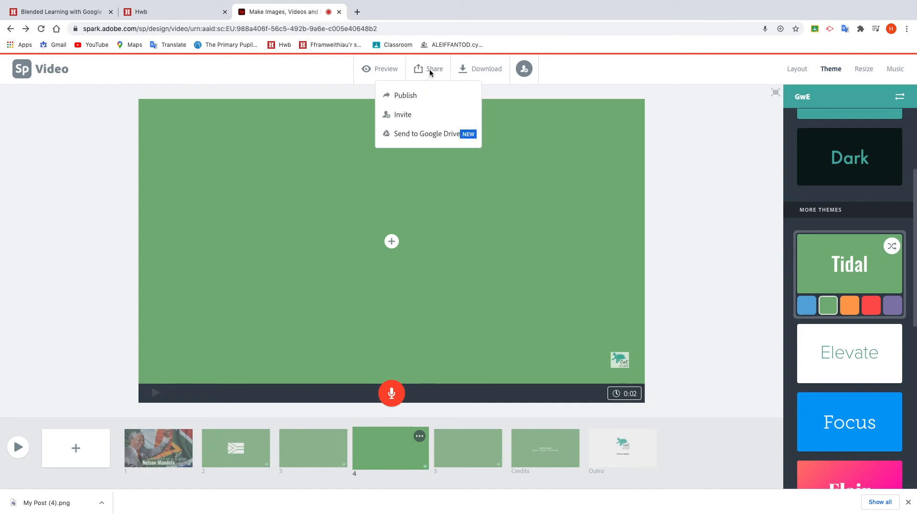
left_click(409, 96)
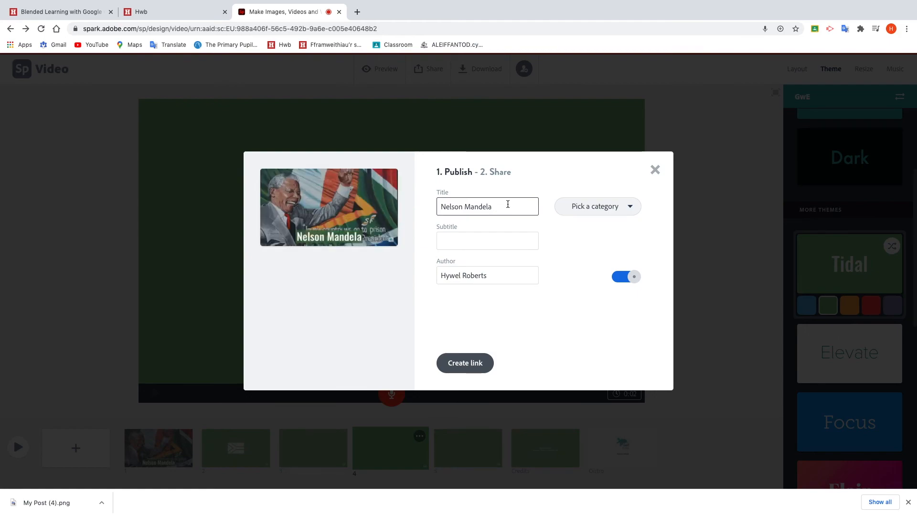
left_click(618, 208)
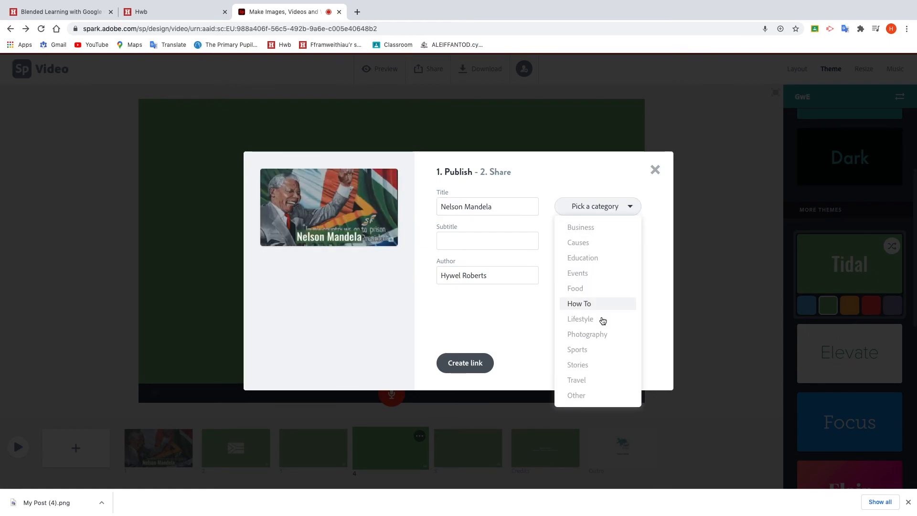
left_click(594, 366)
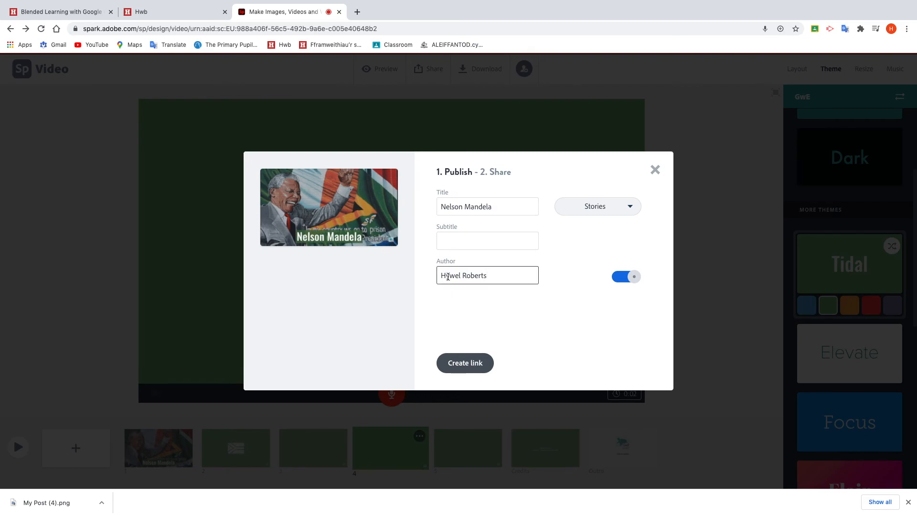
left_click(455, 366)
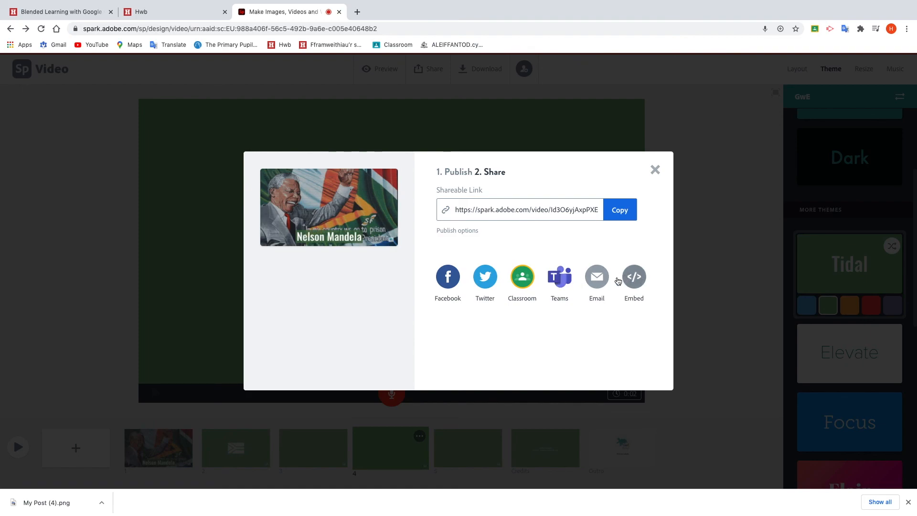
left_click(621, 213)
left_click(655, 171)
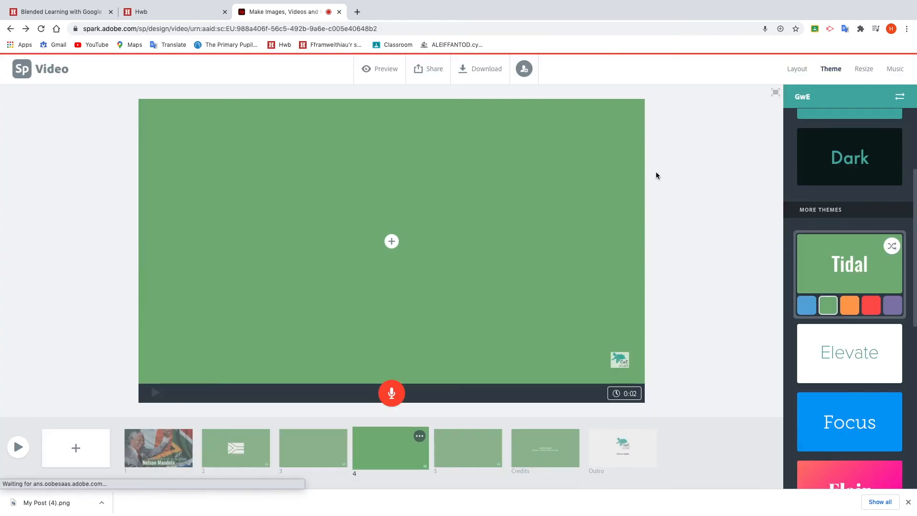
- Start downloading the video, and cancel the download while it is being prepared
left_click(486, 72)
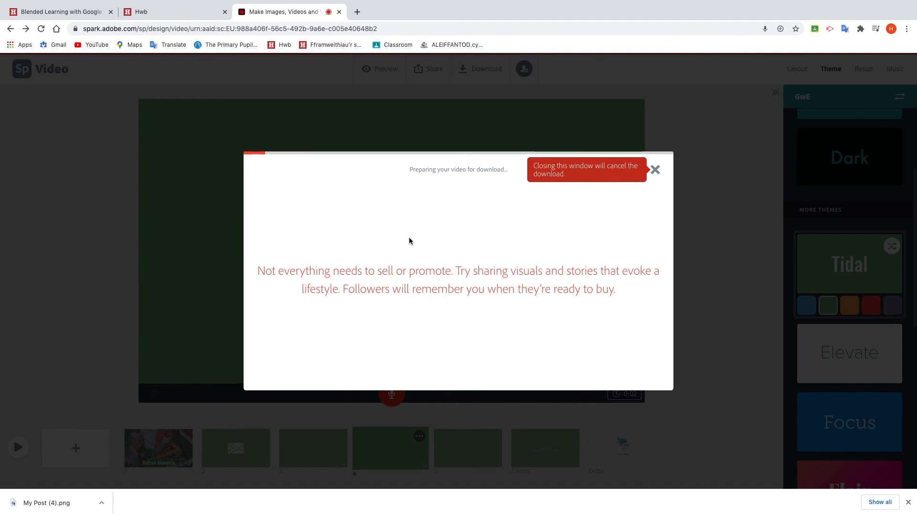
left_click(656, 170)
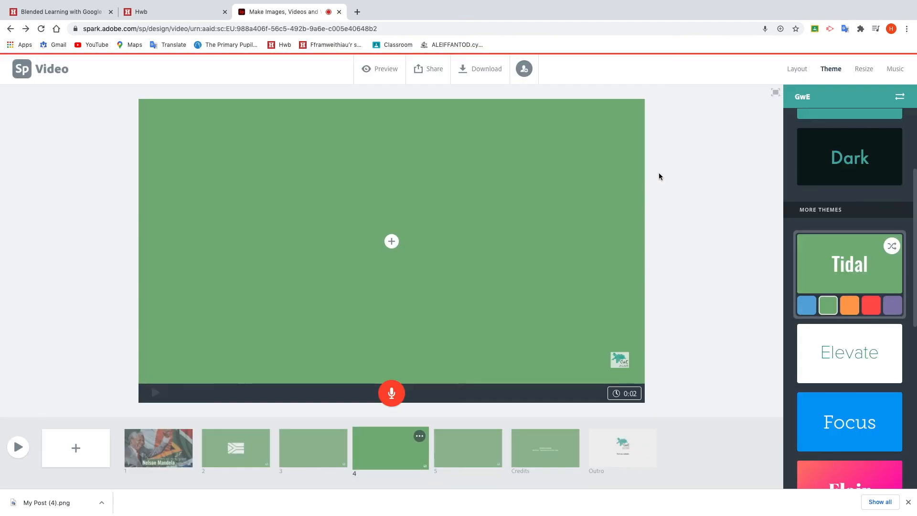